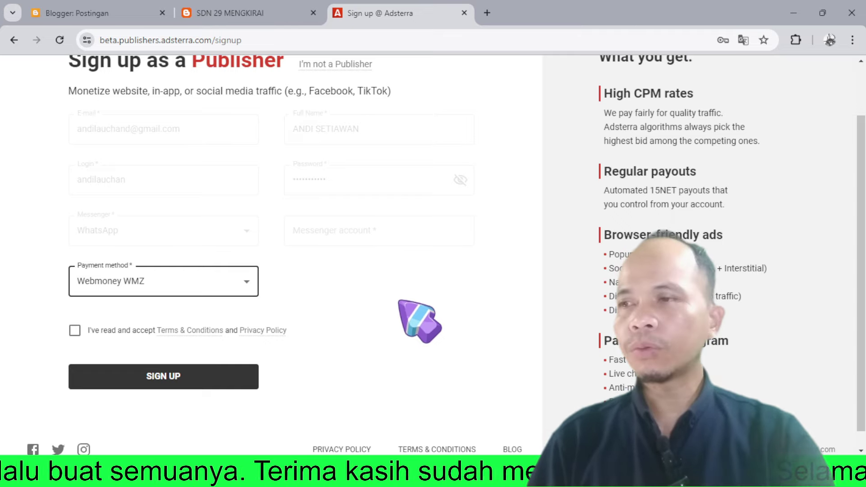
Fill in the messenger account with the applicant's e-mail, accept the terms and privacy policy, and submit the publisher sign-up.
left_click(361, 233)
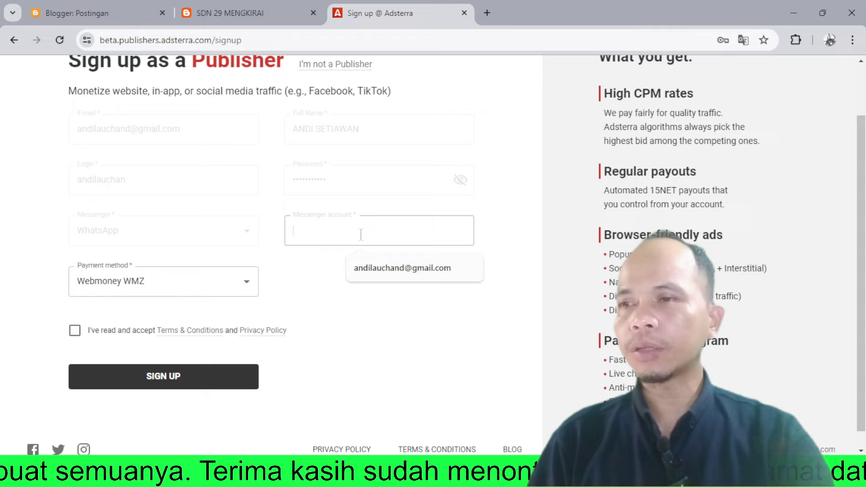
left_click(397, 267)
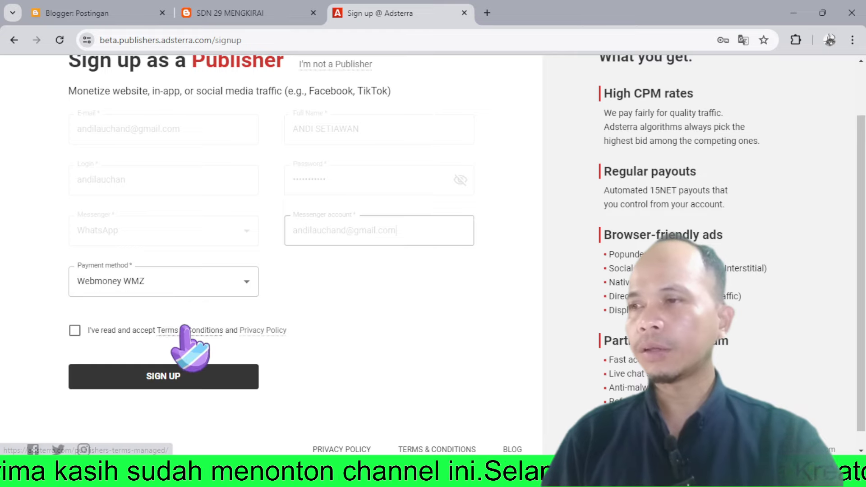
left_click(74, 331)
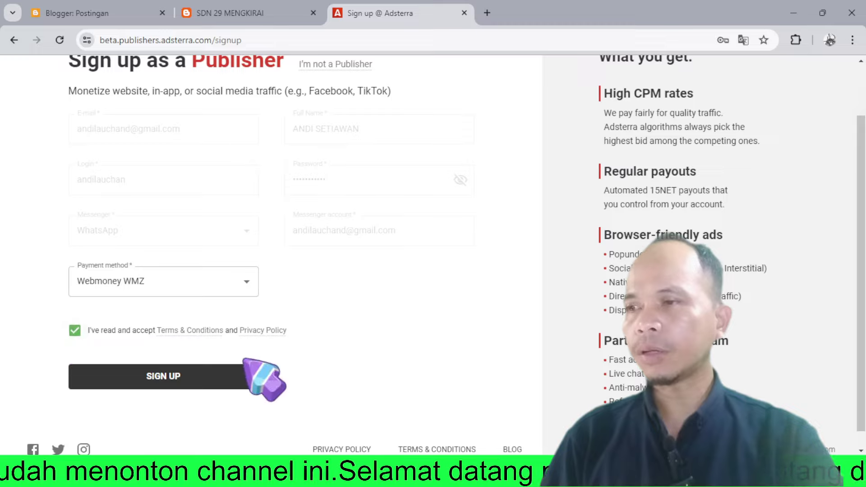
left_click(206, 376)
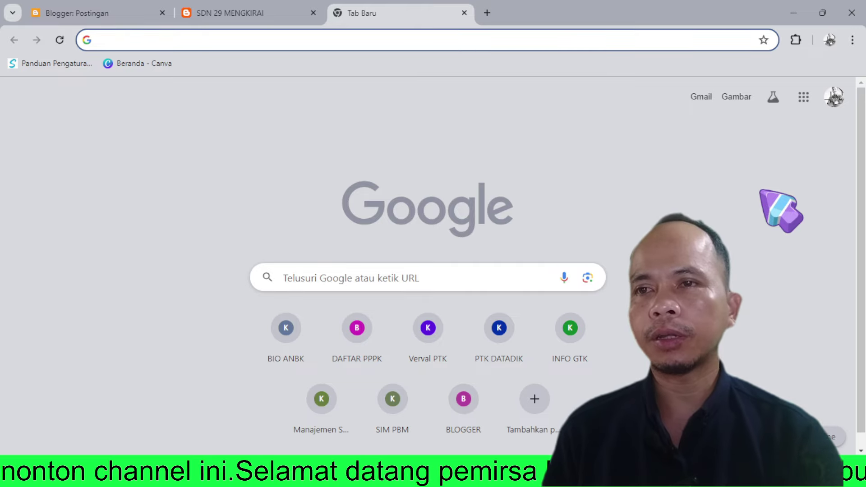
Switch to Gmail and open the Adsterra Team message "Complete your registration as a Publisher".
left_click(700, 98)
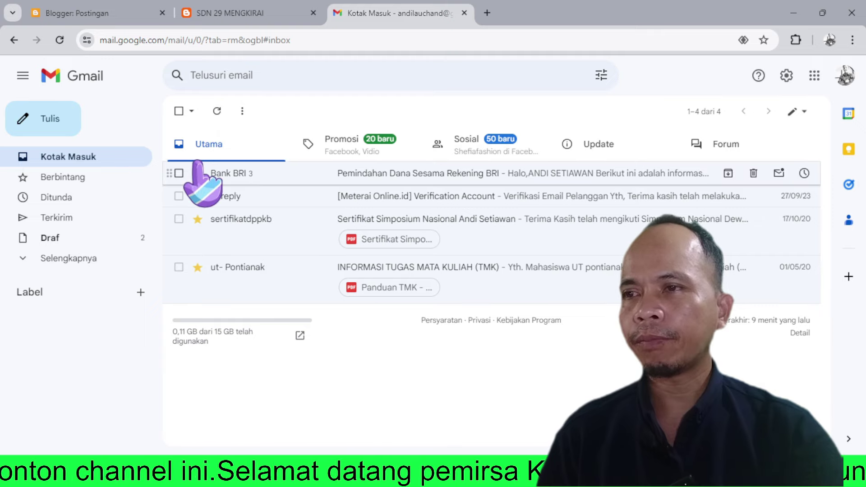
left_click(488, 144)
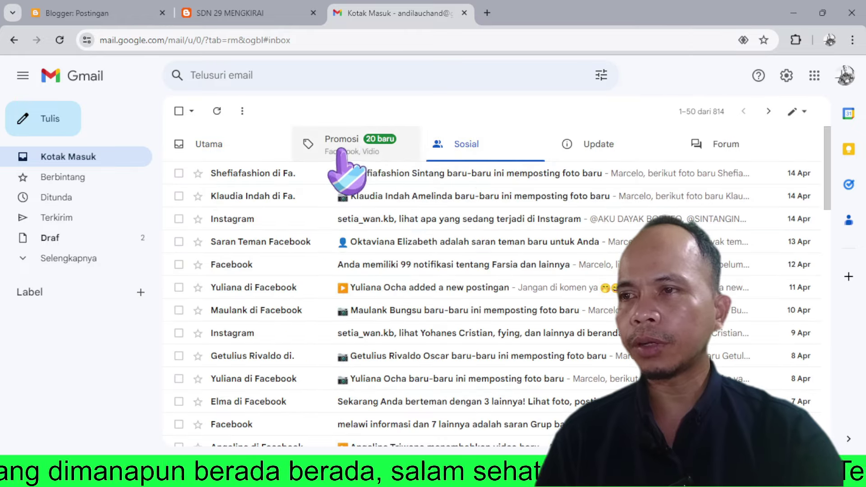
left_click(593, 154)
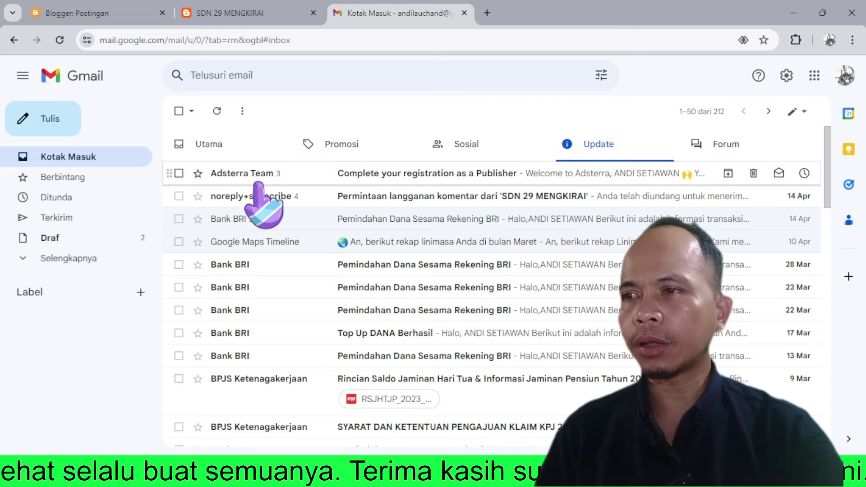
left_click(439, 174)
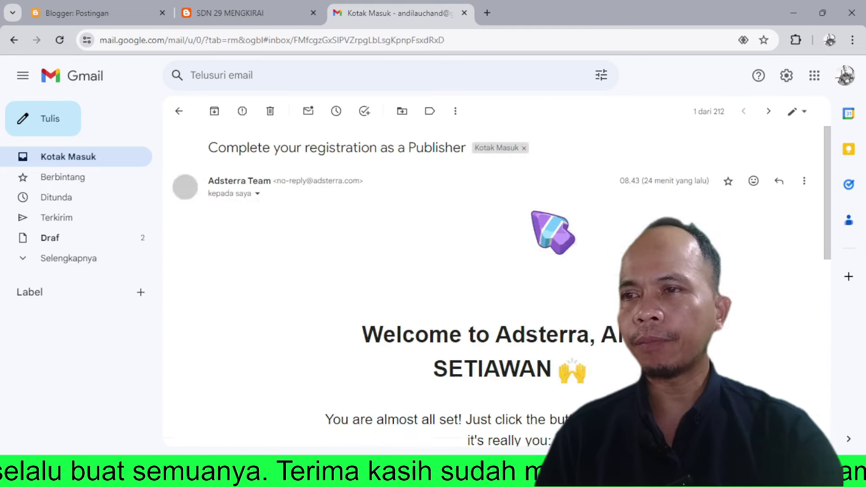
Confirm the e-mail address from the Adsterra message and log in to the publisher account.
scroll(508, 289, "down", 2)
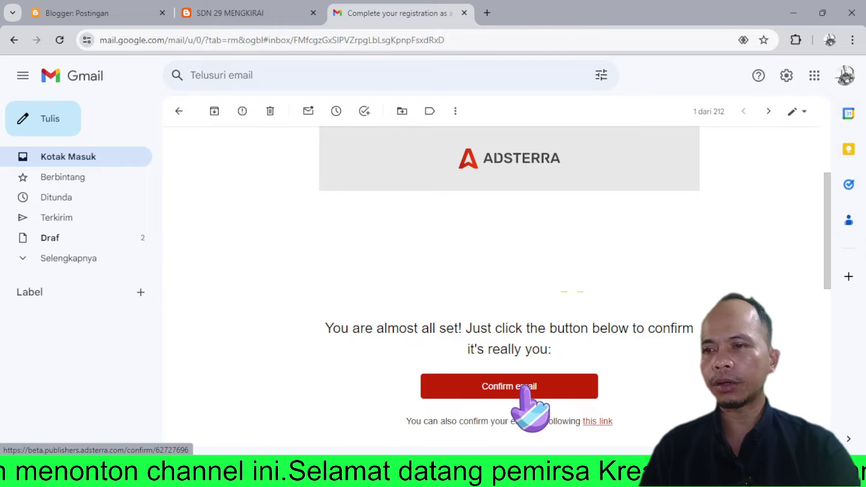
left_click(544, 388)
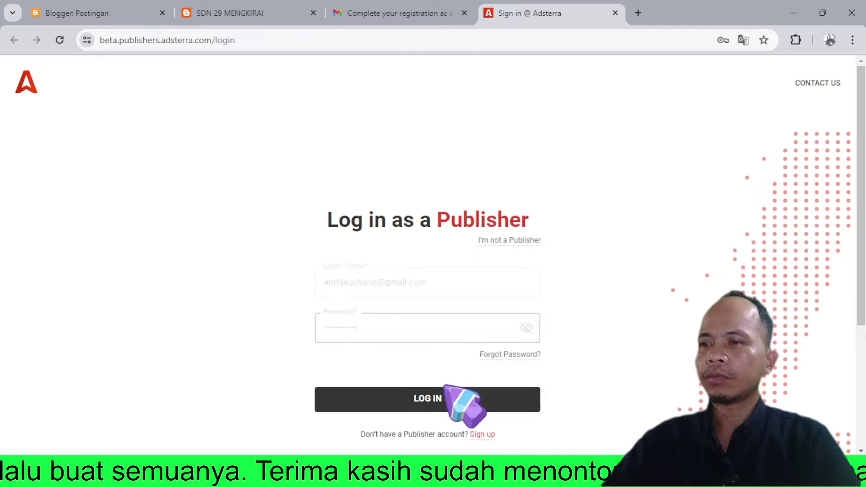
left_click(437, 403)
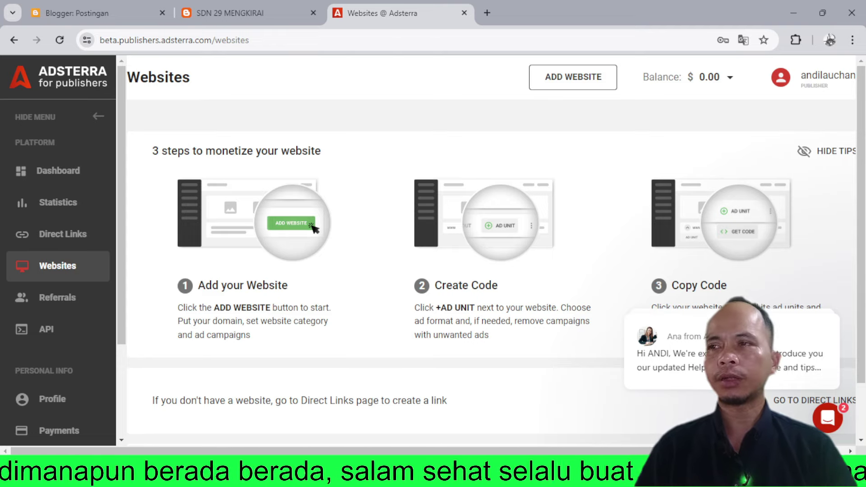
View the SDN 29 MENGKIRAI blog's home page and start adding a new website in Adsterra.
left_click(206, 14)
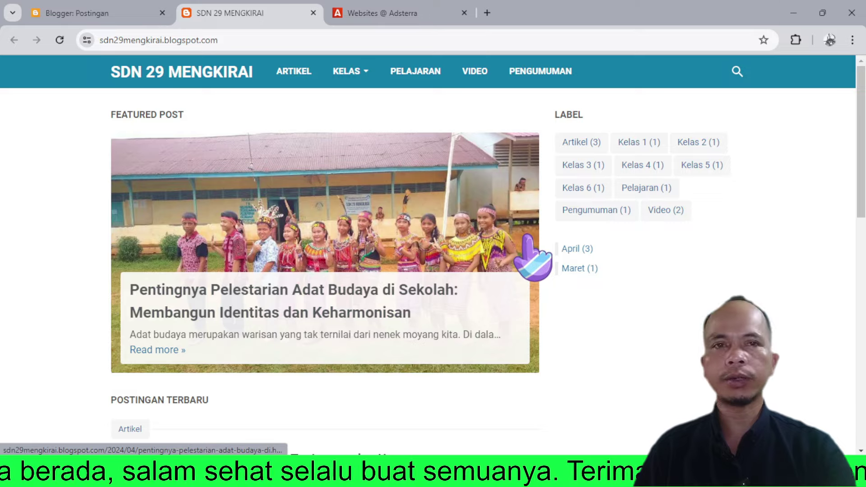
left_click(407, 12)
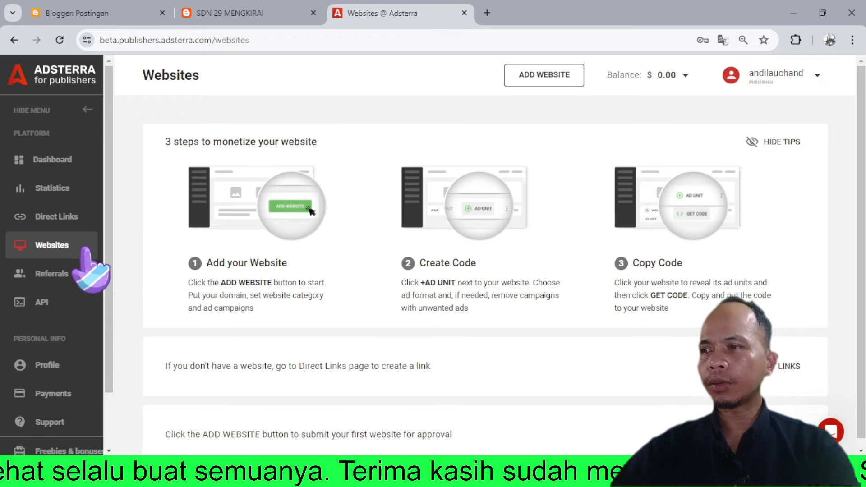
scroll(485, 253, "down", 1)
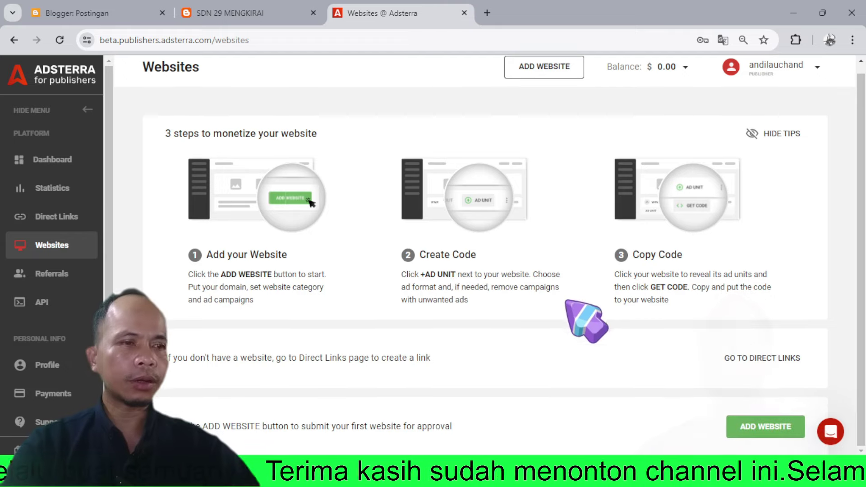
left_click(784, 430)
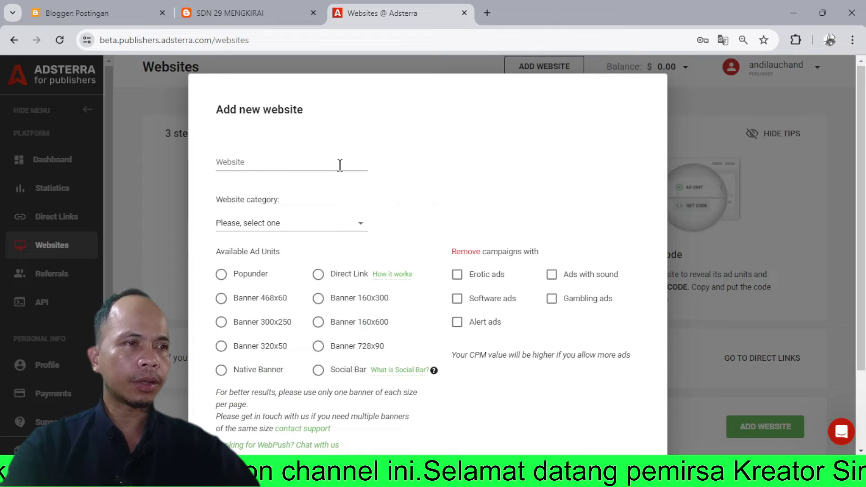
left_click(334, 167)
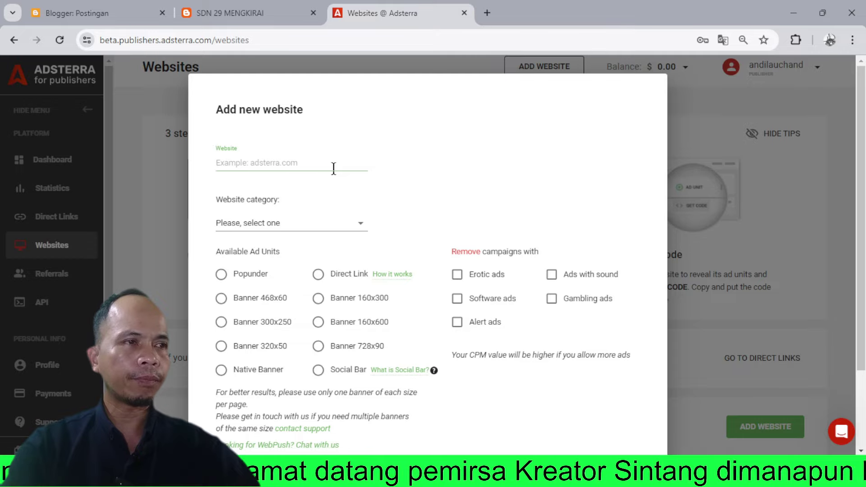
left_click(235, 12)
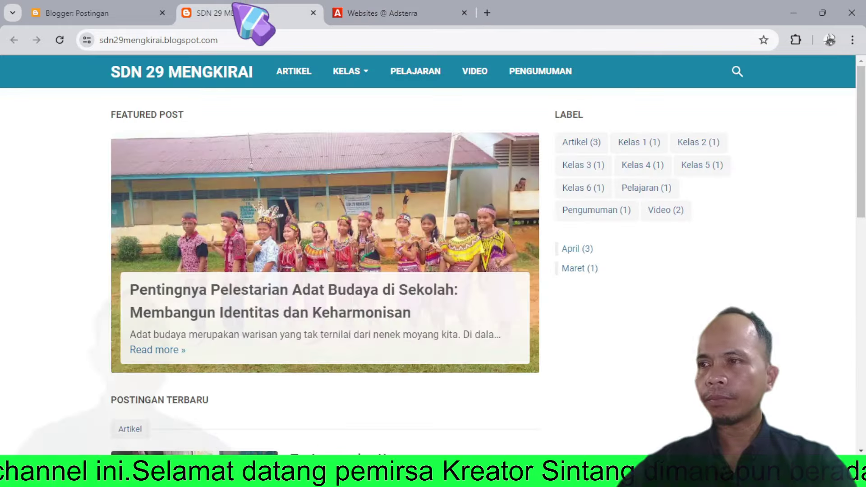
left_click(244, 40)
left_click_drag(277, 39, 92, 40)
key("ctrl+c")
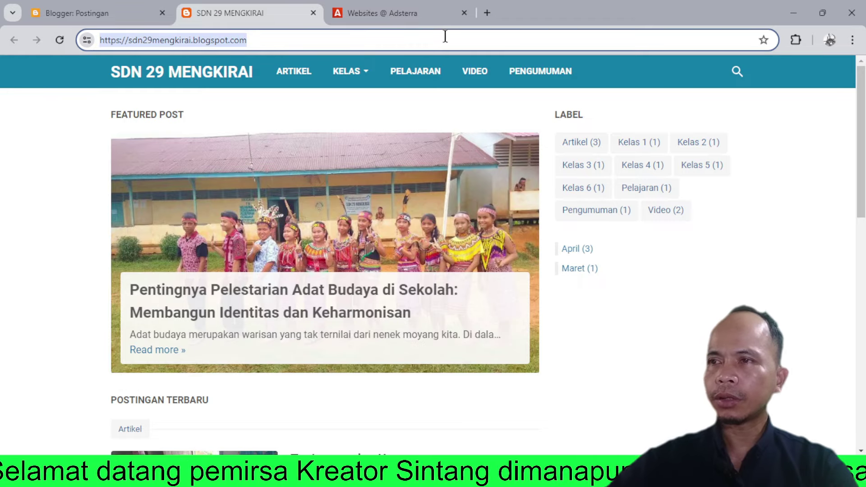
left_click(366, 15)
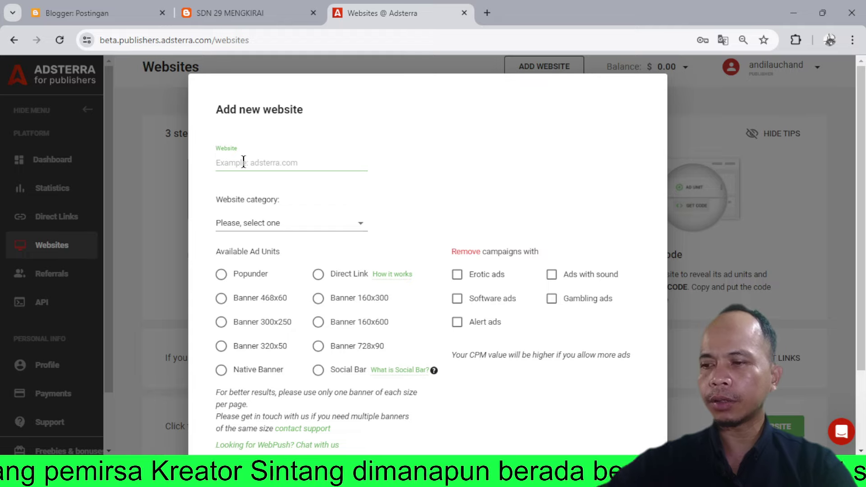
key("ctrl+v")
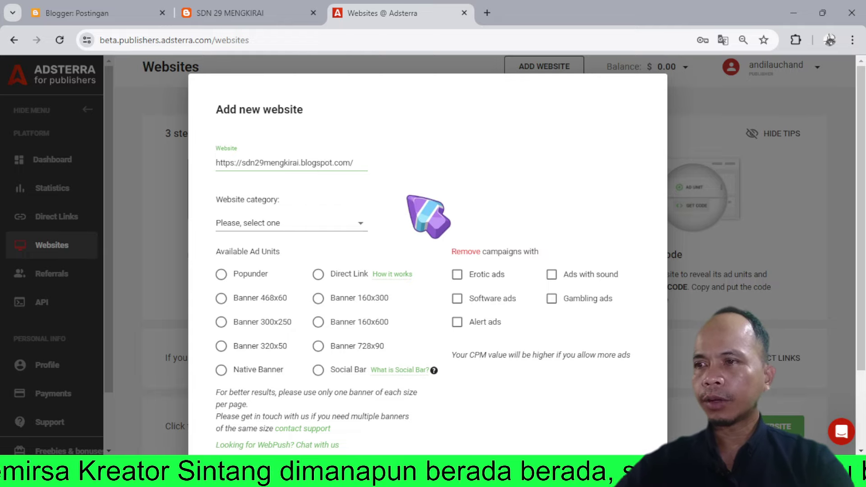
Set the new website's category to Other.
left_click(361, 224)
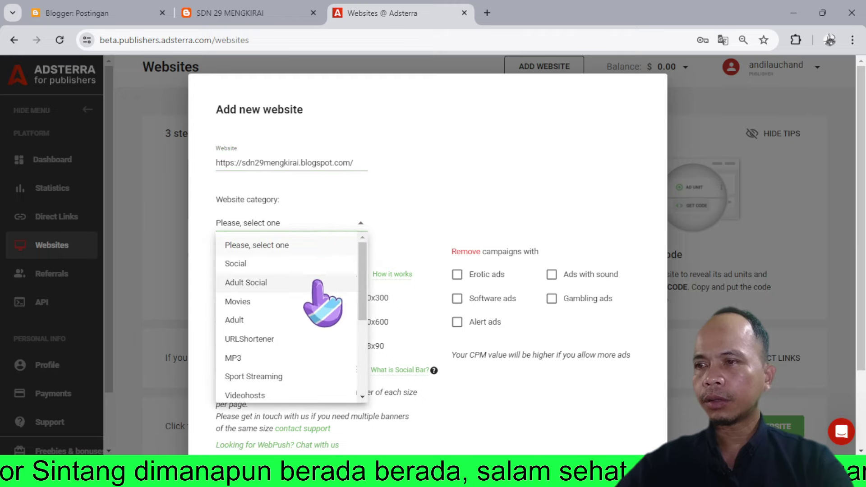
scroll(318, 282, "down", 5)
scroll(307, 304, "down", 1)
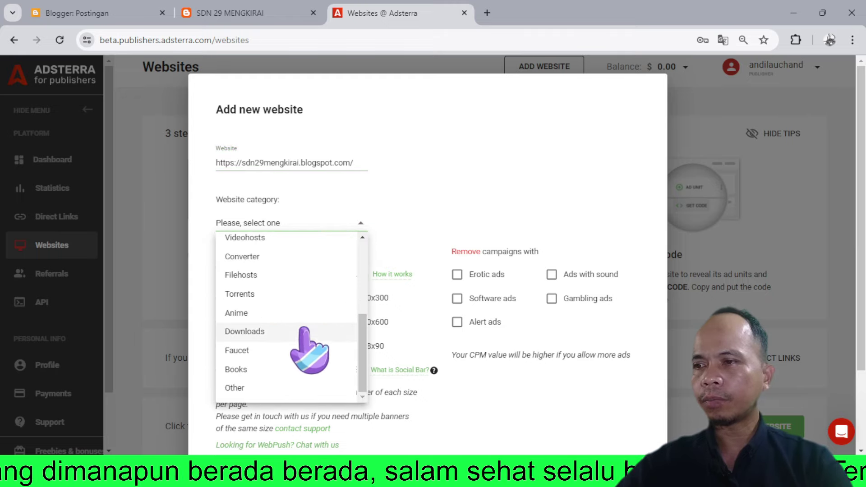
left_click(241, 388)
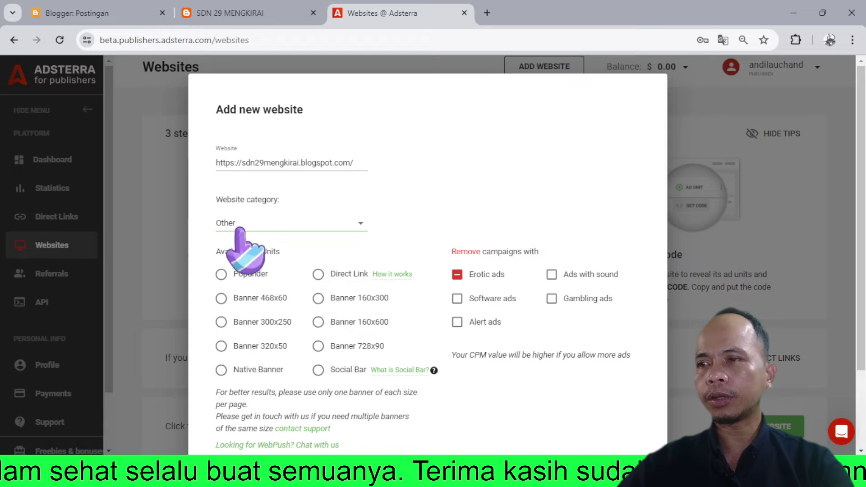
Select the Banner 728x90 ad unit, submit the new website for approval, and dismiss the notice.
scroll(451, 181, "down", 2)
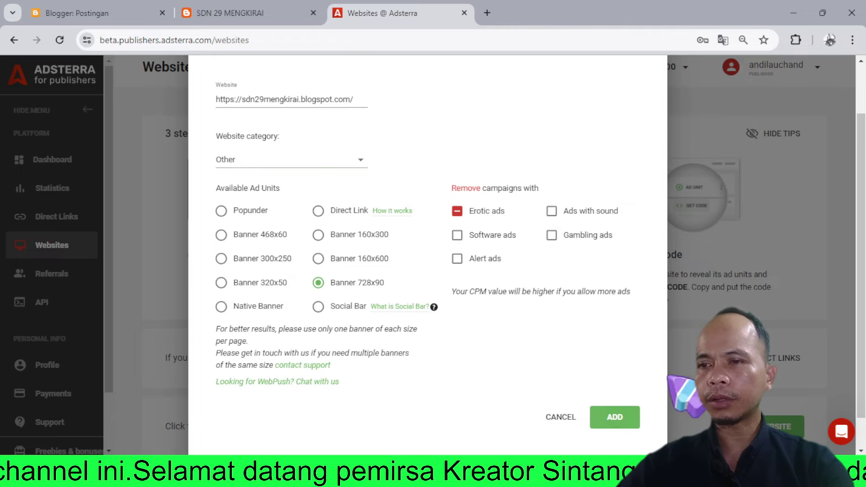
left_click(622, 418)
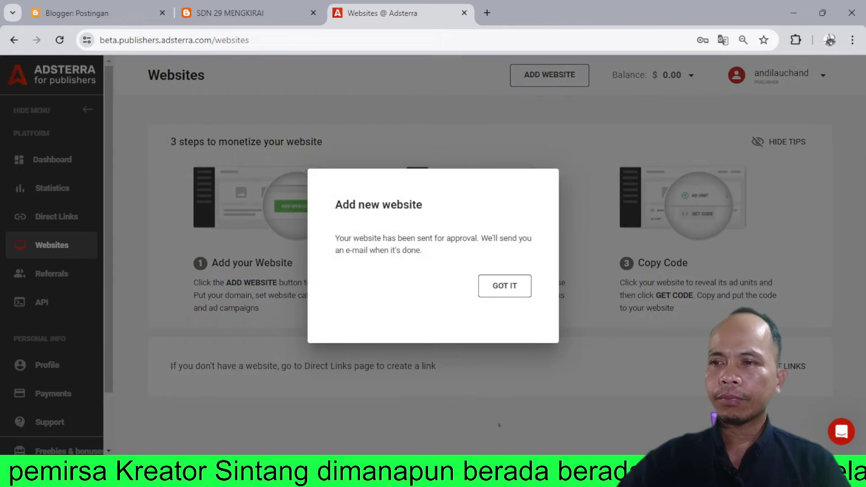
left_click(514, 288)
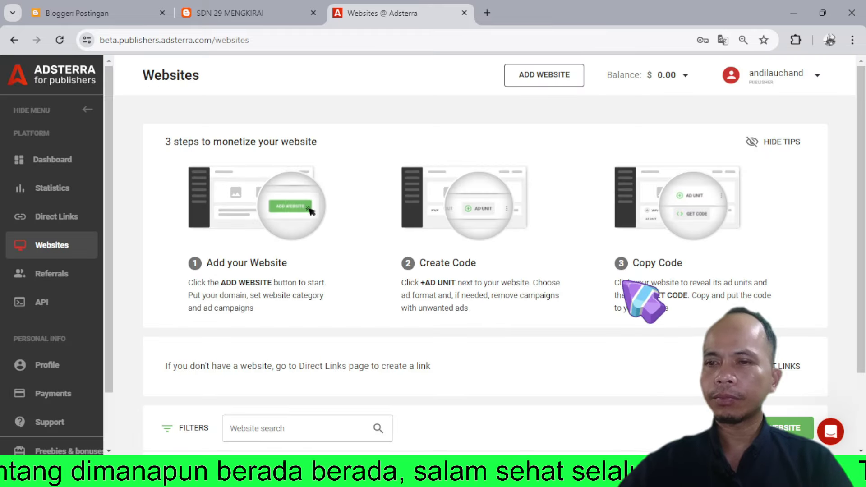
Refresh the Websites page and check the approval status of sdn29mengkirai.blogspot.com in the website list.
scroll(624, 282, "down", 2)
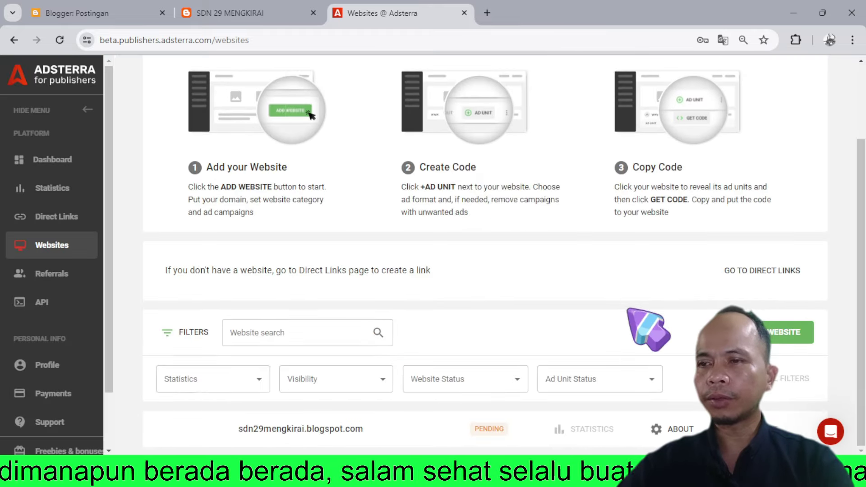
scroll(629, 311, "up", 2)
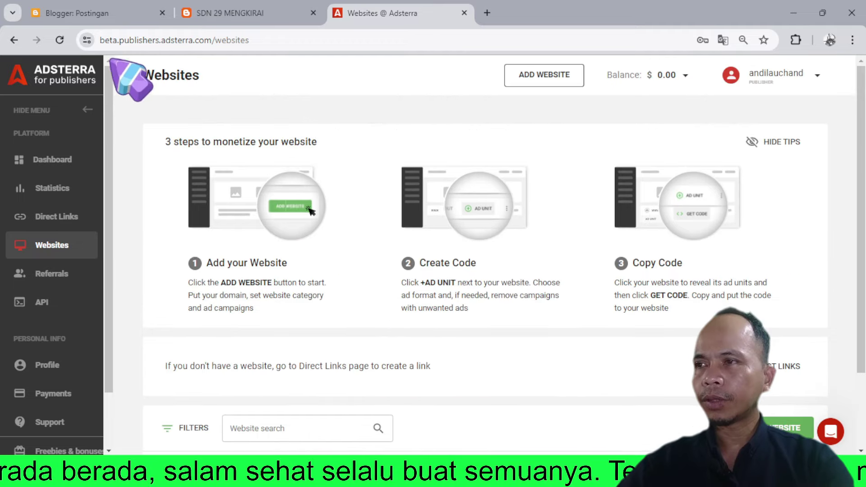
left_click(60, 40)
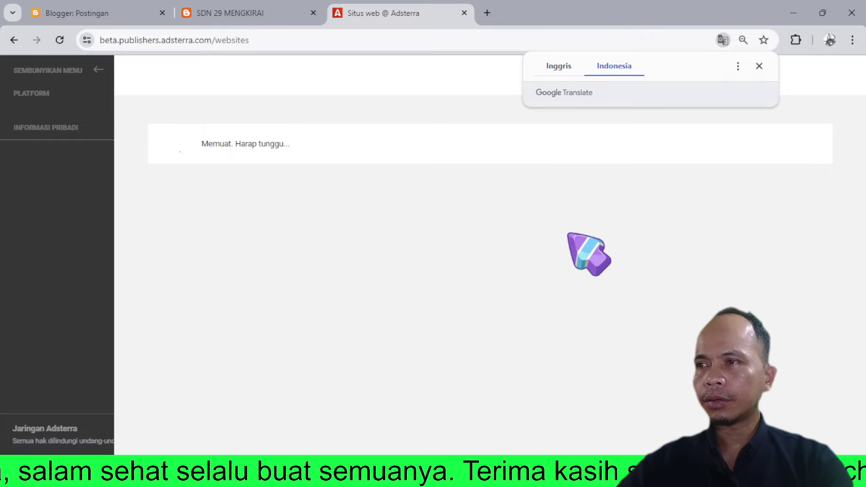
left_click(759, 67)
scroll(740, 164, "down", 4)
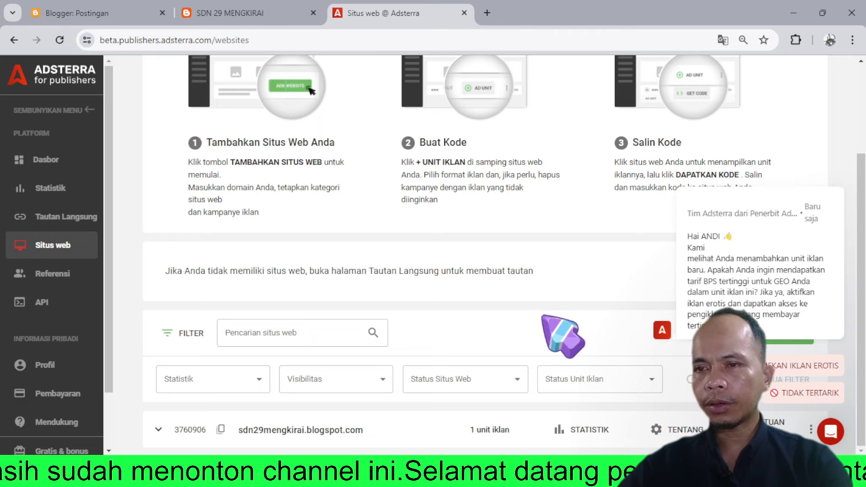
Expand the ad units of sdn29mengkirai.blogspot.com and copy the code of its 728x90 banner.
left_click(158, 430)
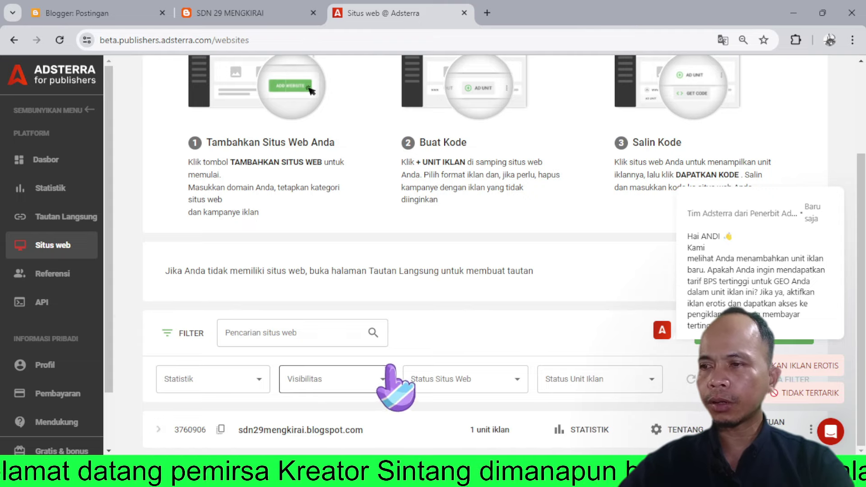
scroll(441, 338, "down", 1)
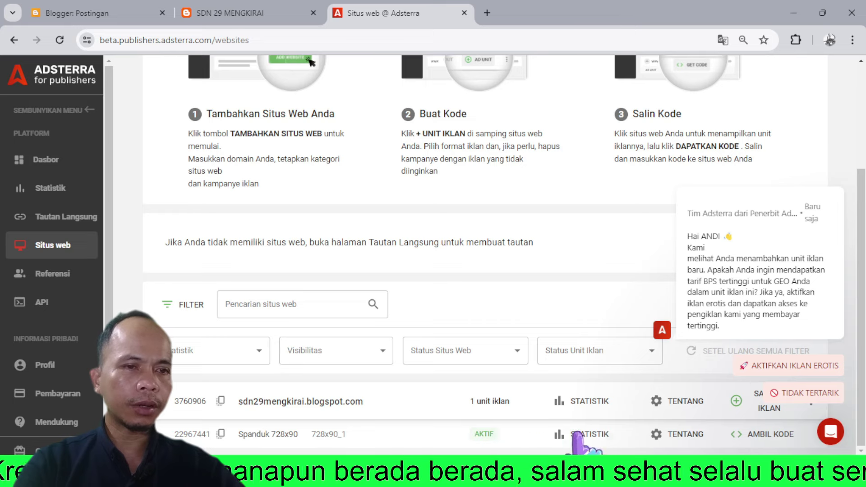
left_click(770, 434)
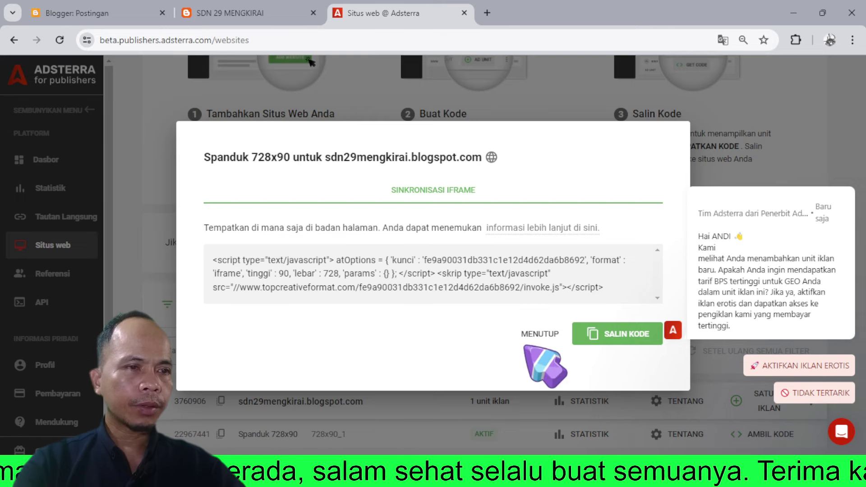
left_click(623, 334)
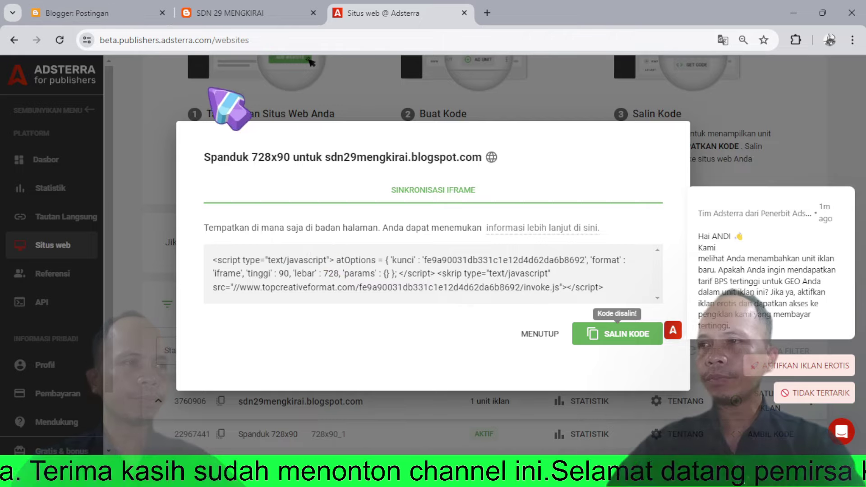
Open the layout page of the SDN 29 MENGKIRAI blog in Blogger, and close the banner code dialog in Adsterra.
left_click(86, 14)
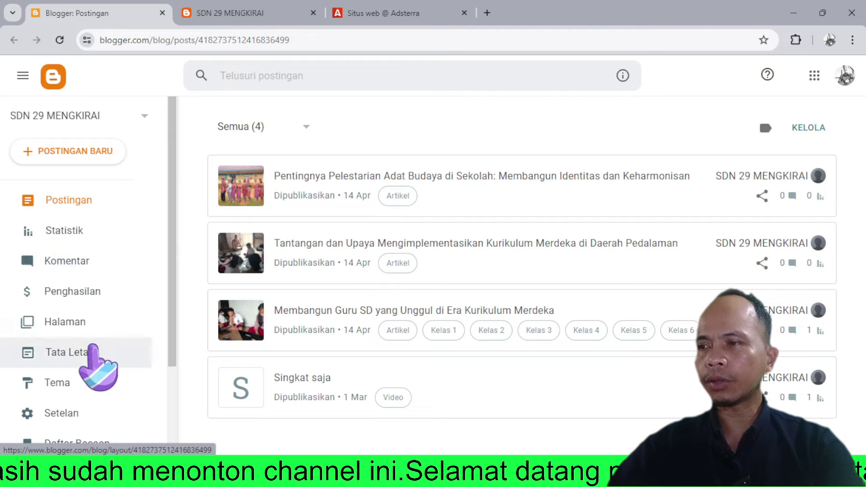
left_click(115, 352)
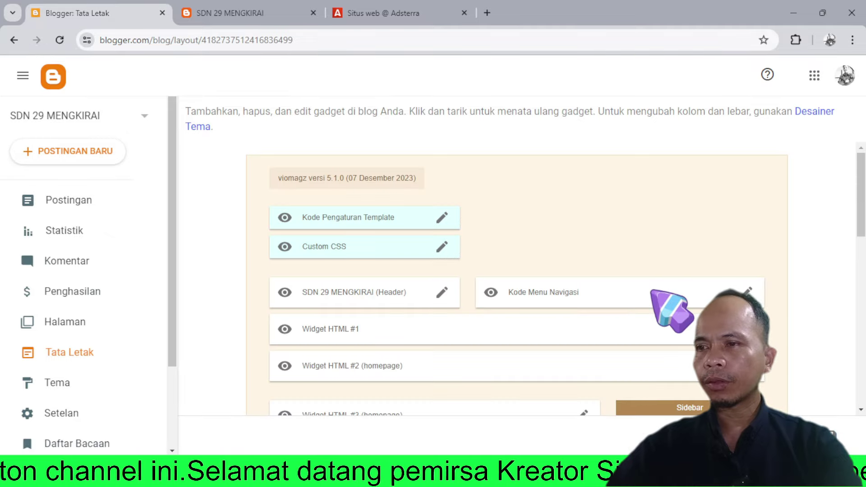
left_click(354, 12)
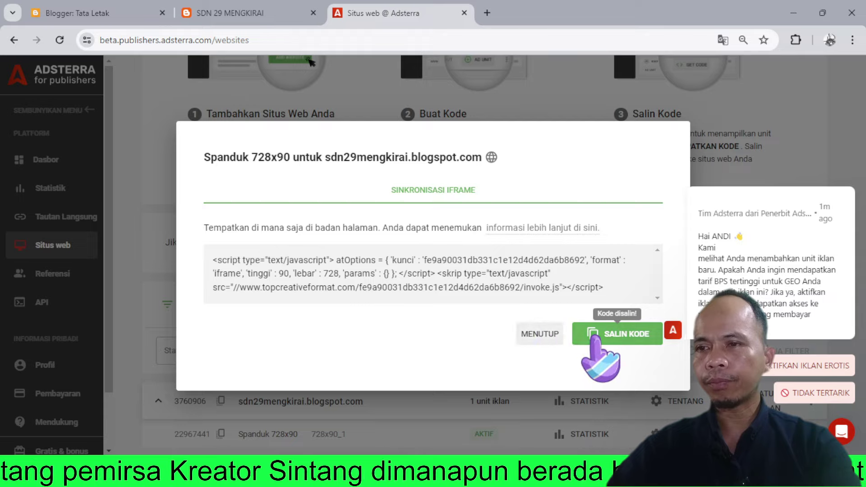
left_click(541, 334)
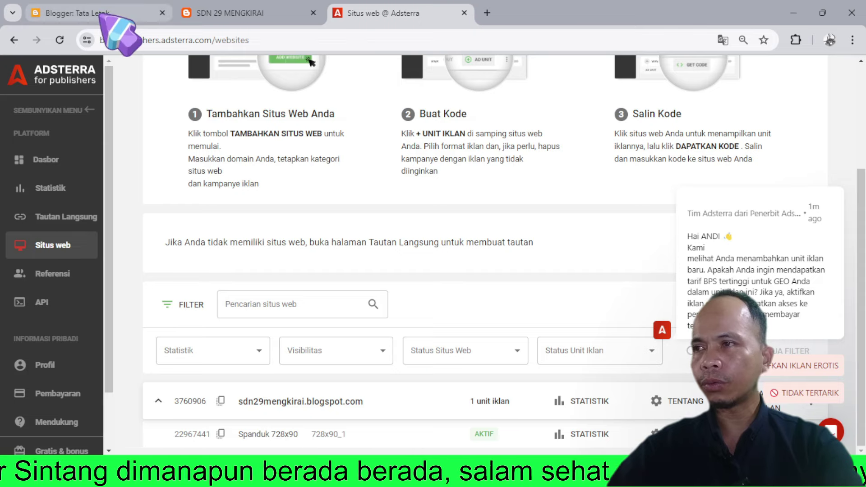
Switch to Blogger's layout page, paste the 728x90 banner code as the content of Widget HTML #1, and save the widget.
left_click(113, 14)
scroll(613, 399, "down", 2)
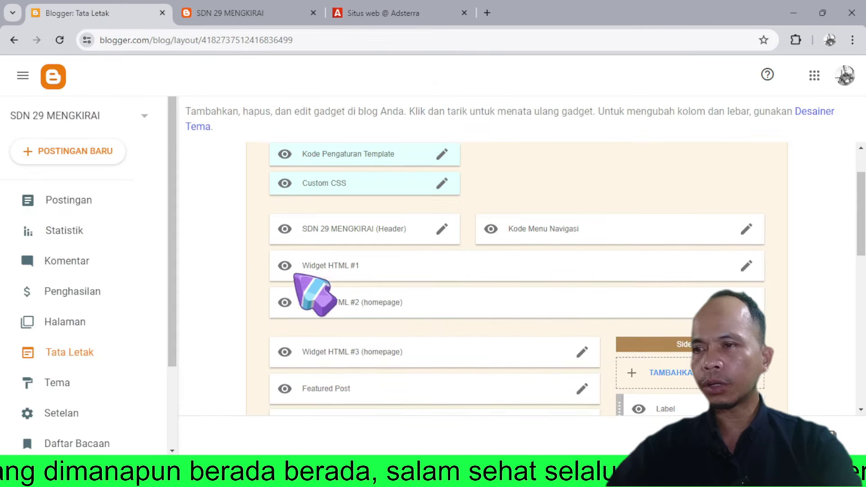
left_click(746, 266)
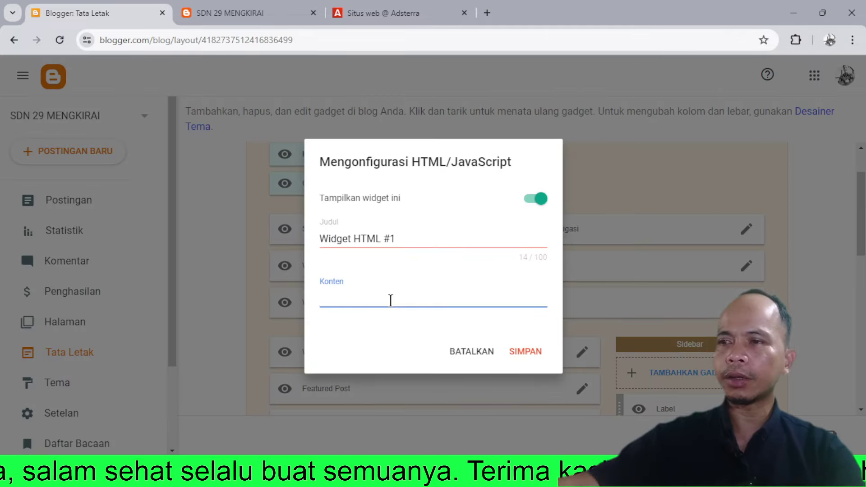
type("<script type=\"text/javascript\"> \tatOptions = { \t\t'key' : 'fe9a90031db331c1e12d4d62da6b8692', \t\t'format' : 'iframe', \t\t'height' : 90, \t\t'width' : 728, \t\t'params' : {} \t}; </script> <script type=\"text/javascript\" src=\"//www.topcreativeformat.com/fe9a90031db331c1e12d4d62da6b8692/invoke.js\"></script>")
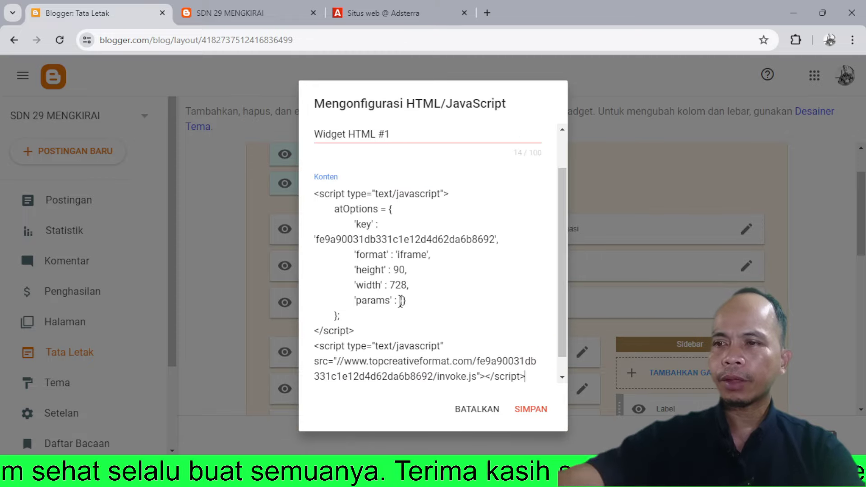
left_click(531, 408)
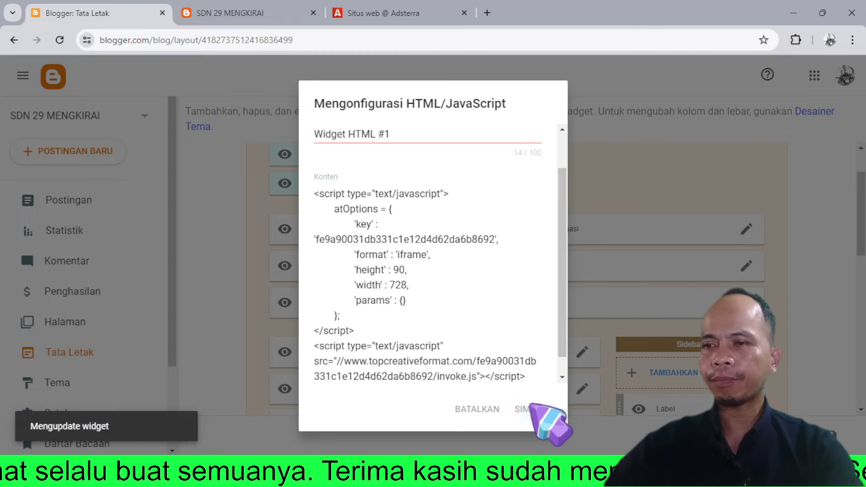
Paste the 728x90 banner code as the content of the Iklan Bawah Artikel widget and save it.
scroll(479, 218, "down", 3)
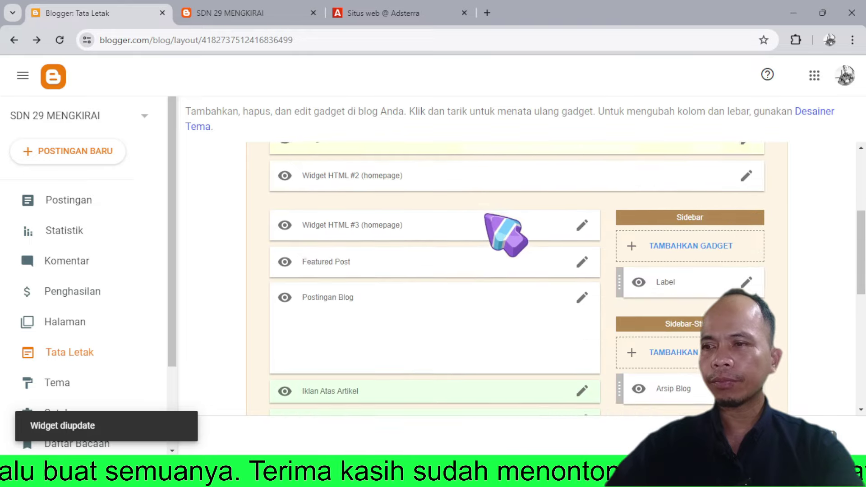
scroll(474, 232, "down", 4)
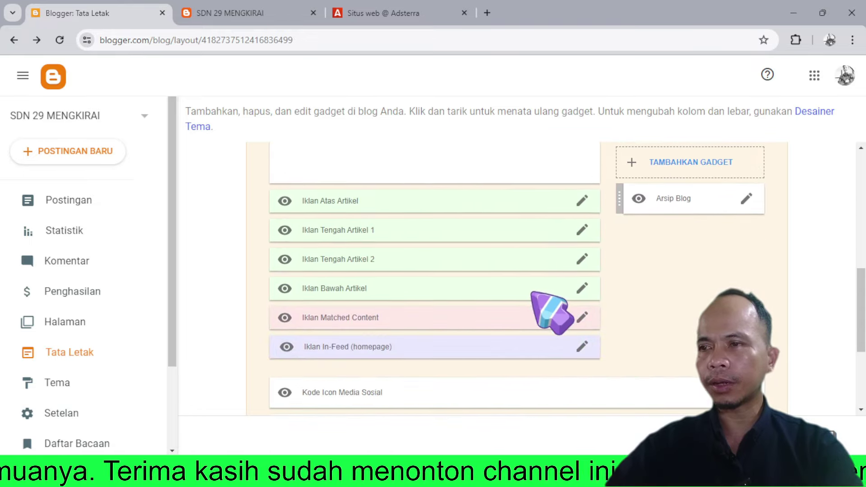
scroll(536, 293, "up", 2)
scroll(541, 296, "down", 2)
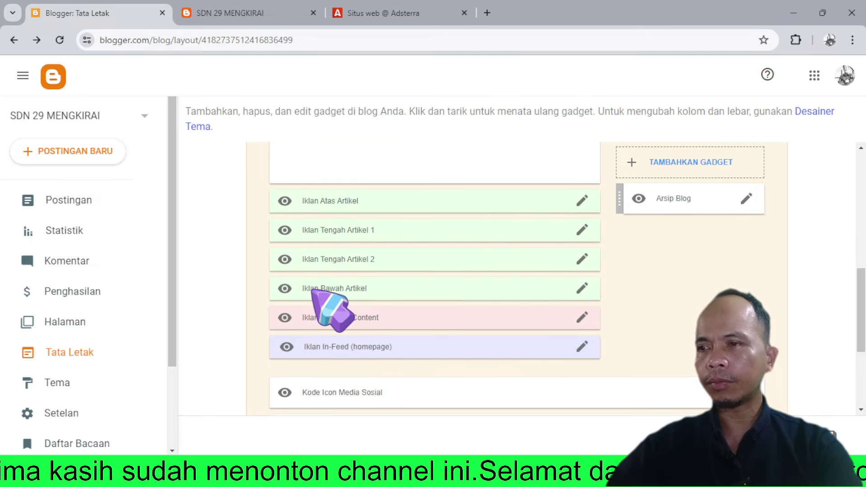
left_click(582, 287)
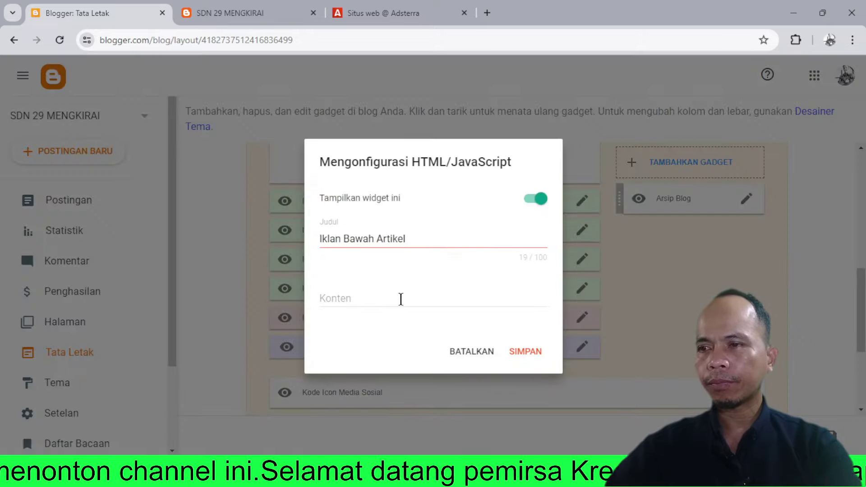
type("<script type=\"text/javascript\"> \tatOptions = { \t\t'key' : 'fe9a90031db331c1e12d4d62da6b8692', \t\t'format' : 'iframe', \t\t'height' : 90, \t\t'width' : 728, \t\t'params' : {} \t}; </script> <script type=\"text/javascript\" src=\"//www.topcreativeformat.com/fe9a90031db331c1e12d4d62da6b8692/invoke.js\"></script>")
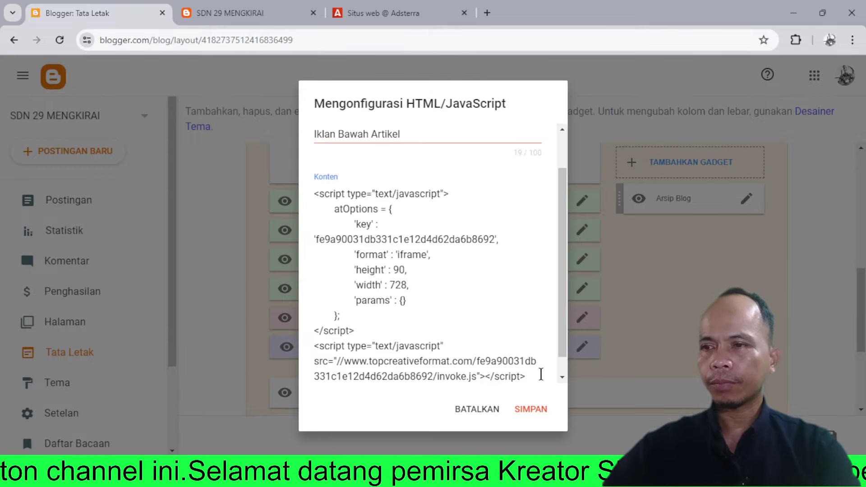
left_click(532, 409)
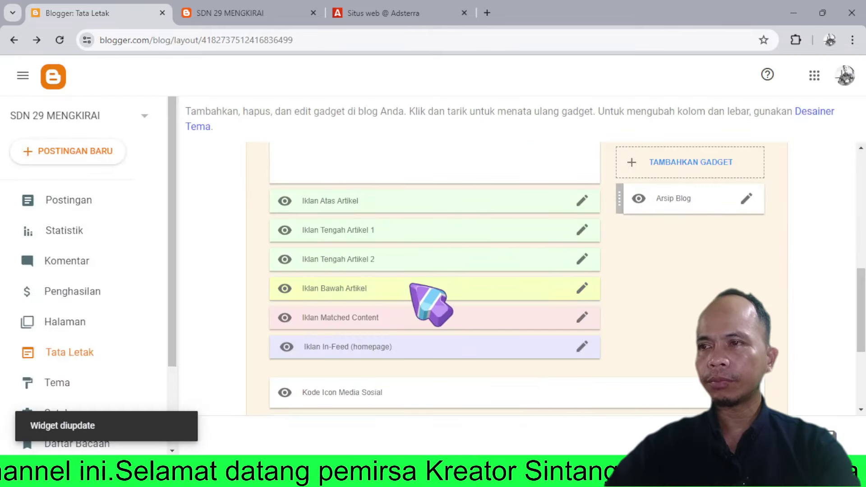
Reload the SDN 29 MENGKIRAI blog homepage and check how the header banner ad is displayed.
left_click(257, 16)
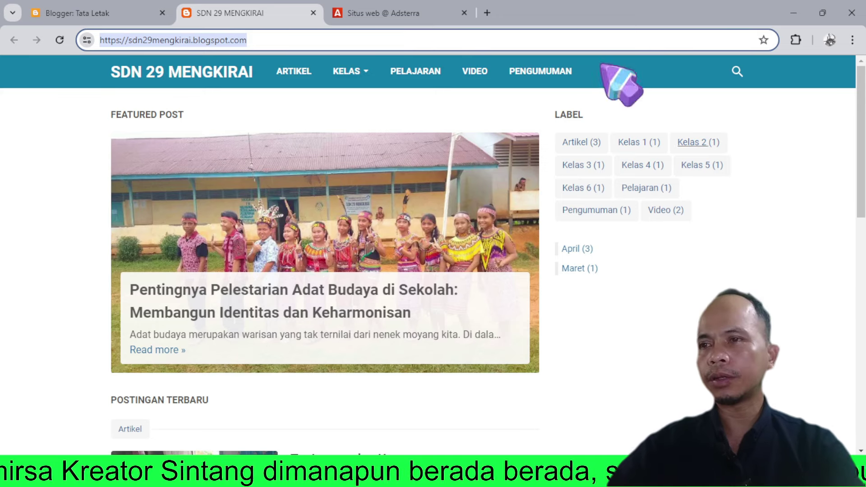
left_click(60, 40)
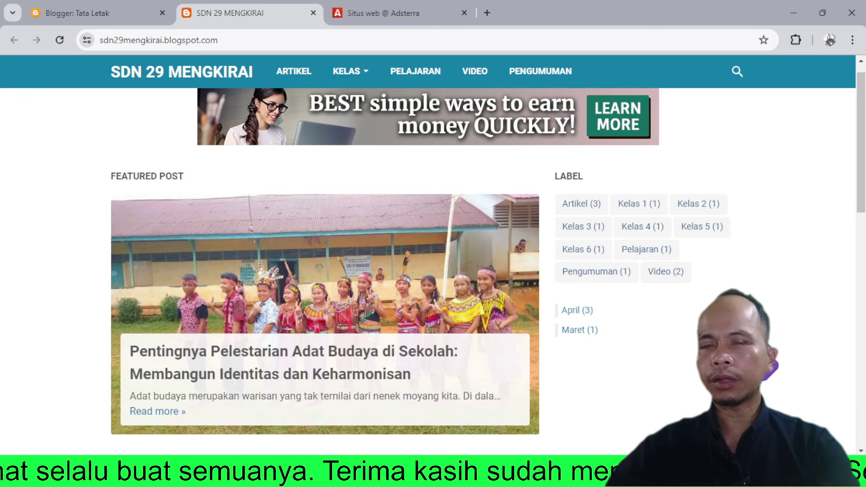
scroll(642, 343, "down", 12)
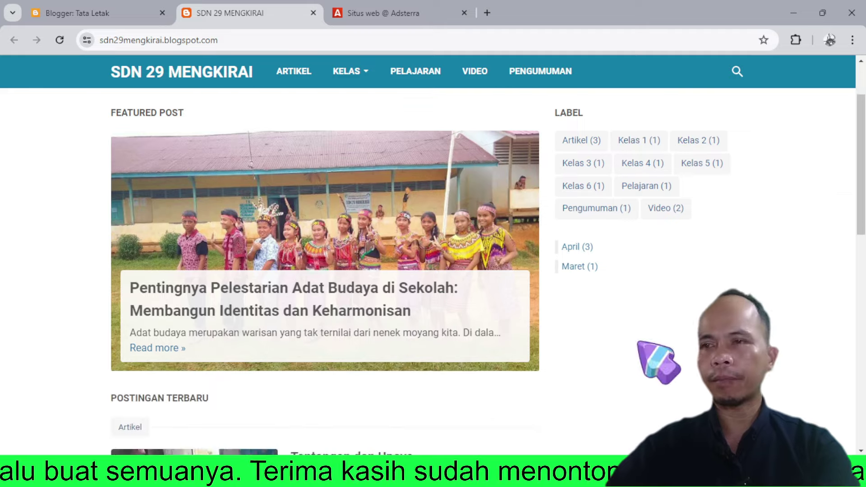
scroll(531, 343, "down", 4)
scroll(531, 344, "up", 9)
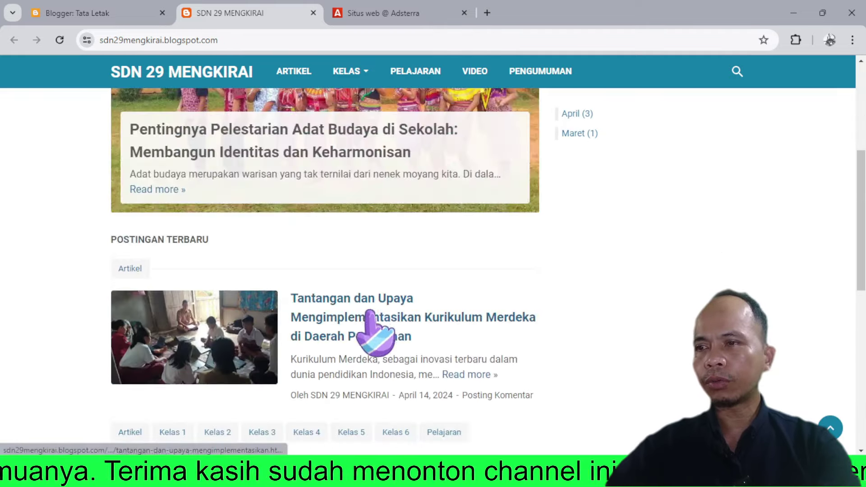
Open the post about implementing Kurikulum Merdeka in remote areas and check the banner ads below the article and at its head.
left_click(353, 313)
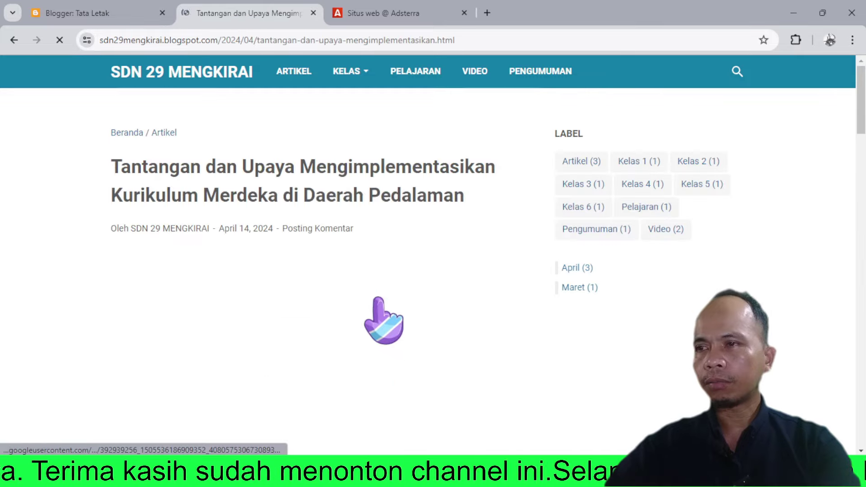
scroll(416, 305, "down", 1)
scroll(416, 288, "down", 10)
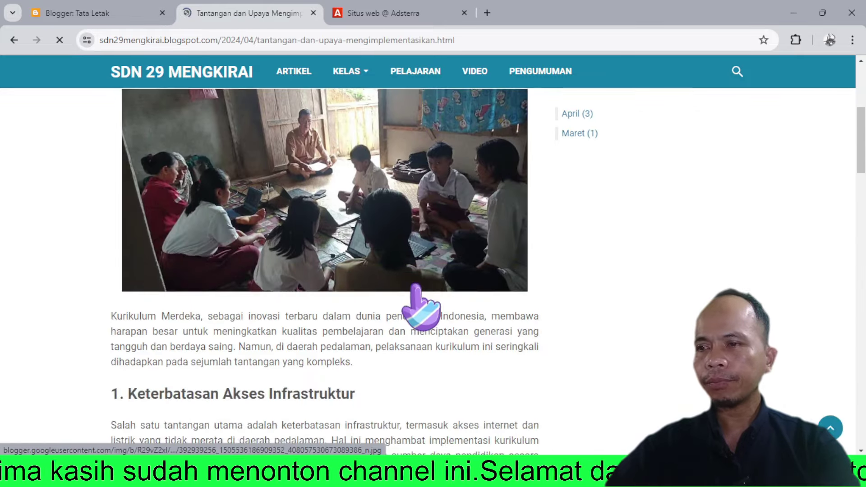
scroll(415, 287, "down", 17)
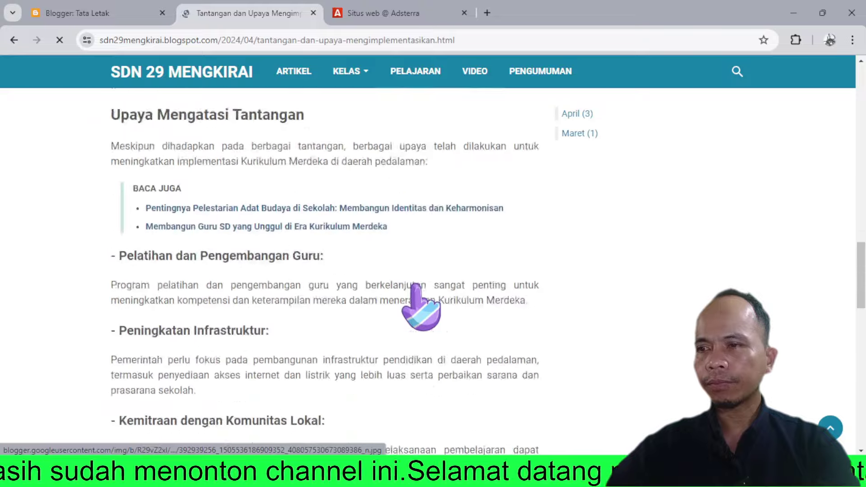
scroll(433, 307, "down", 4)
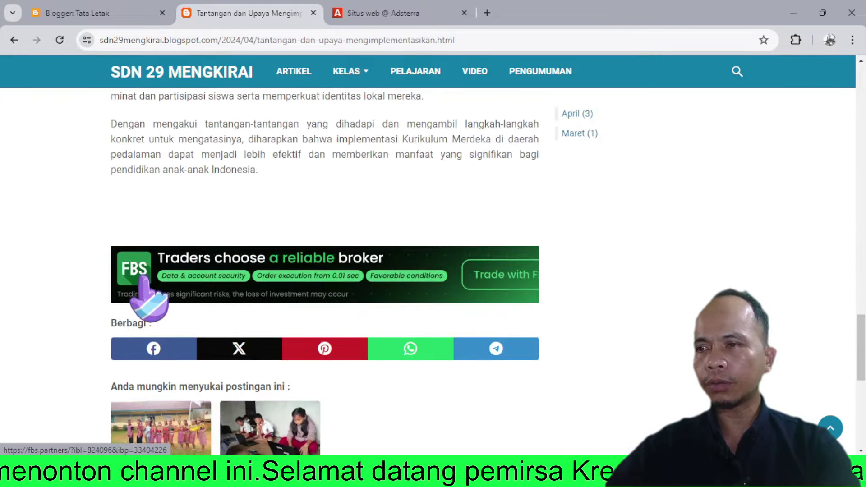
scroll(539, 291, "up", 20)
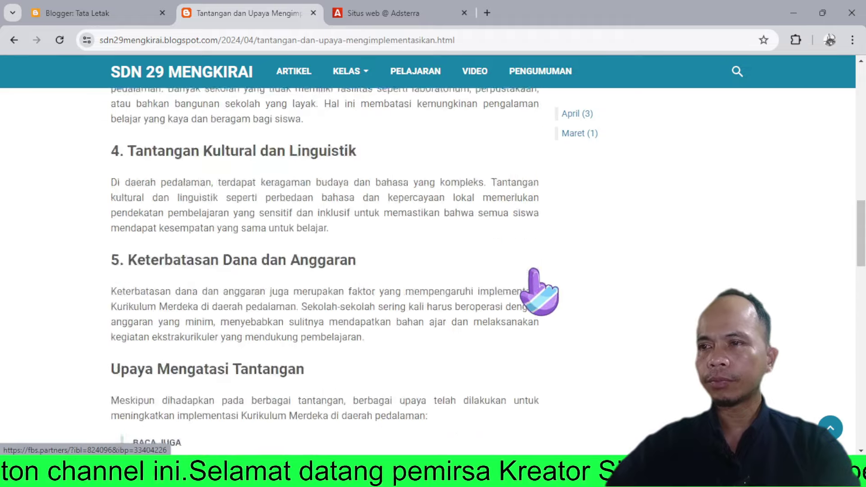
scroll(538, 290, "up", 2)
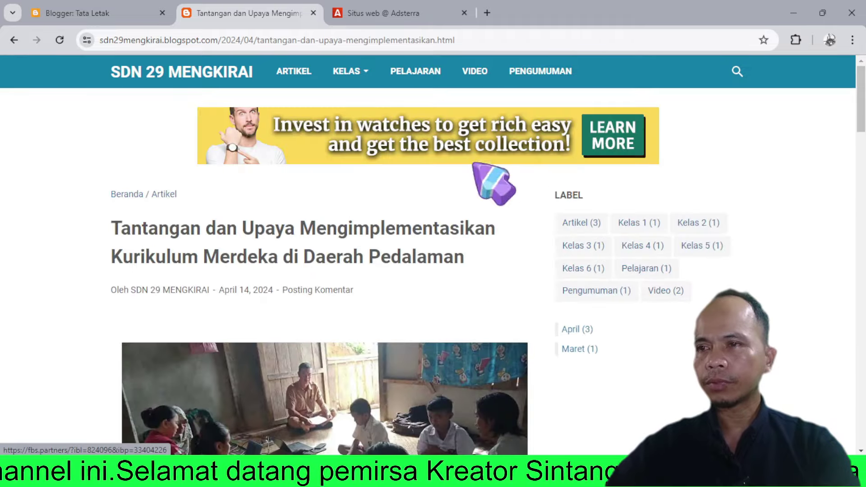
left_click(87, 10)
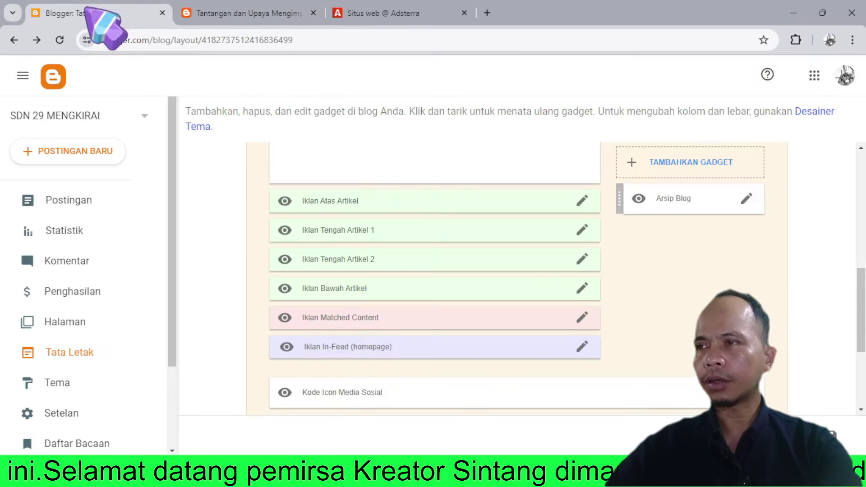
scroll(451, 225, "up", 5)
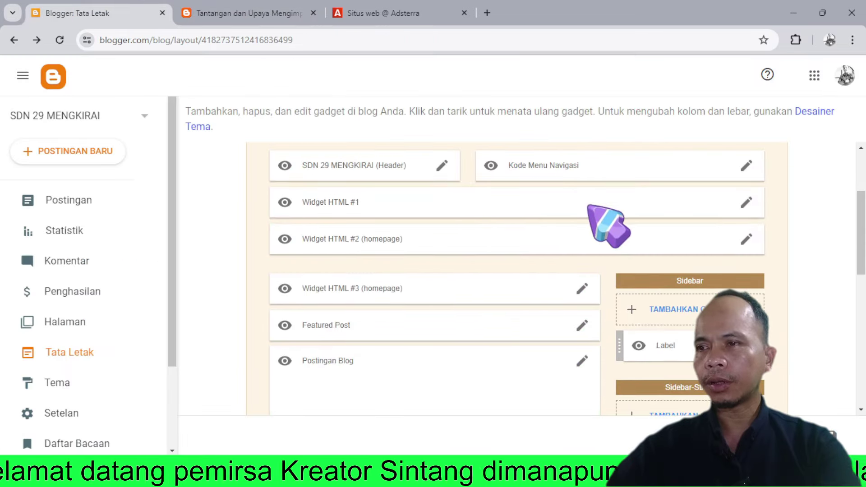
scroll(507, 256, "down", 5)
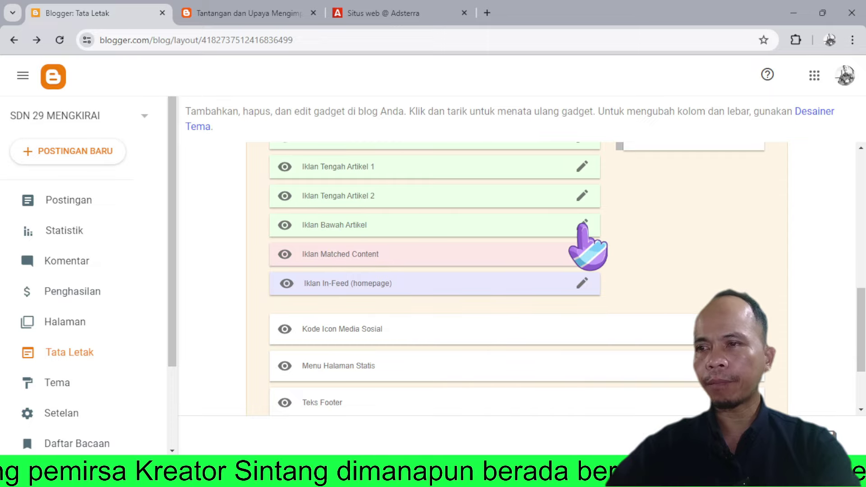
scroll(581, 291, "up", 5)
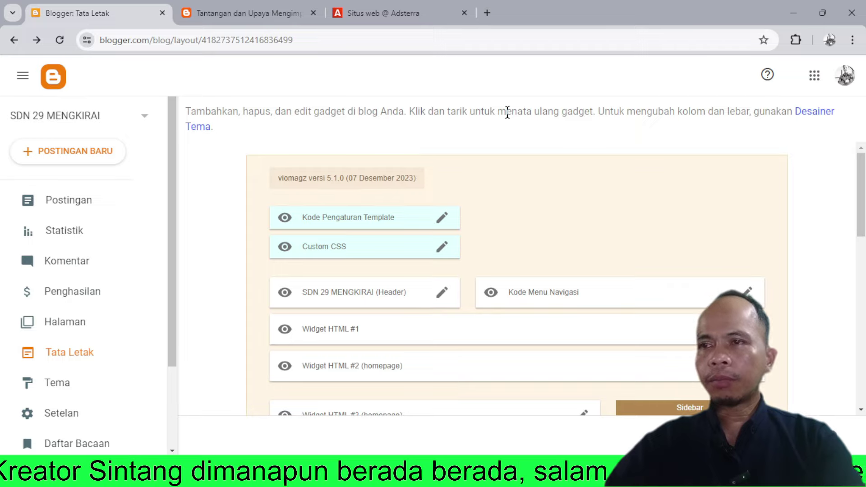
Return to the Adsterra websites page and dismiss the chat message covering the website list.
left_click(387, 6)
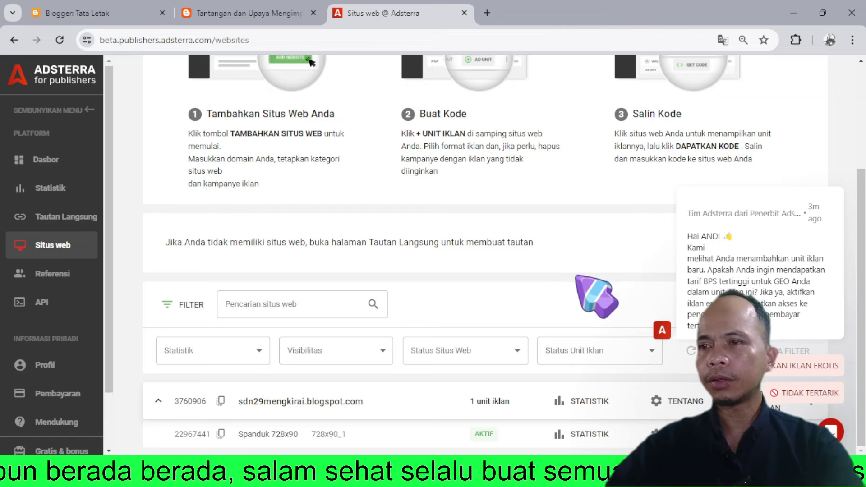
scroll(596, 300, "up", 1)
scroll(604, 298, "down", 1)
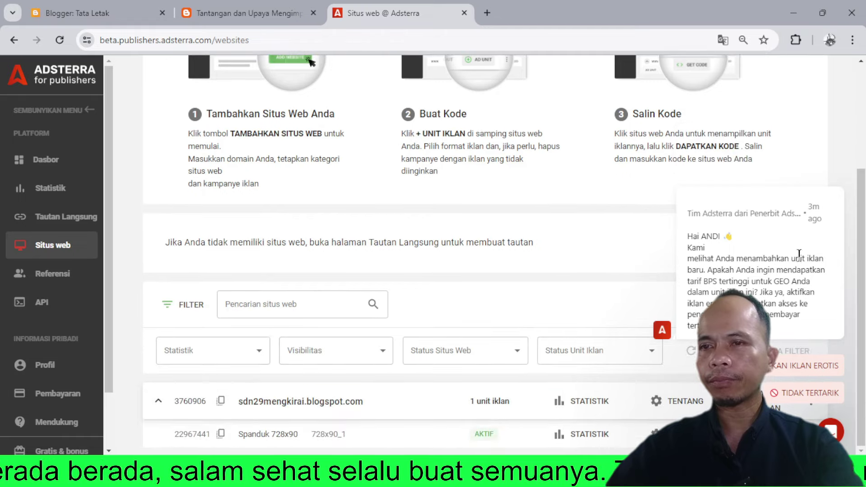
left_click(836, 185)
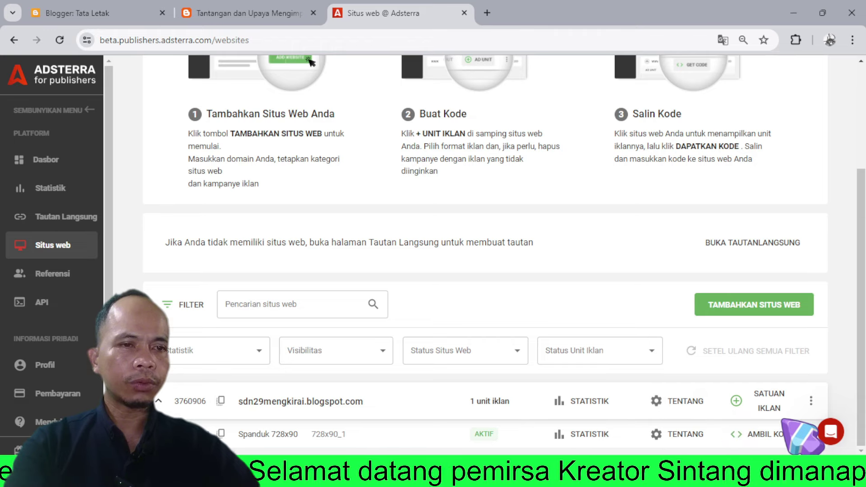
Create a Spanduk 300x250 ad unit for sdn29mengkirai.blogspot.com, excluding Iklan perjudian campaigns, and close the submission notice.
left_click(762, 402)
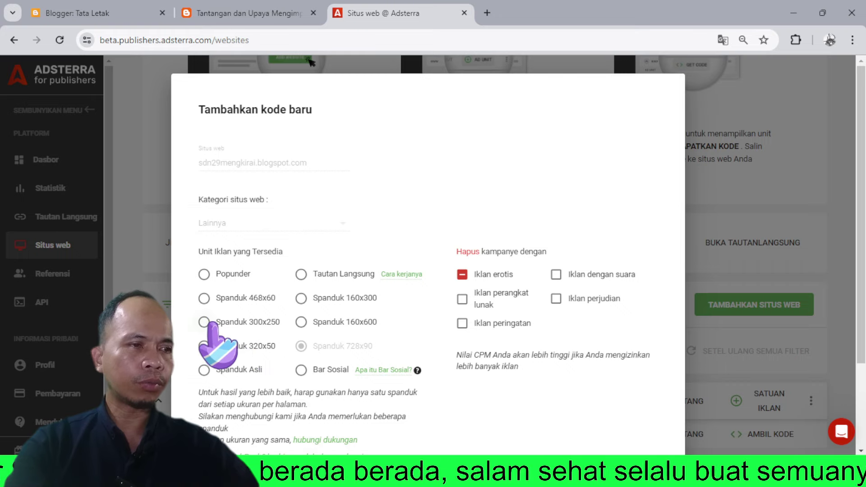
left_click(241, 324)
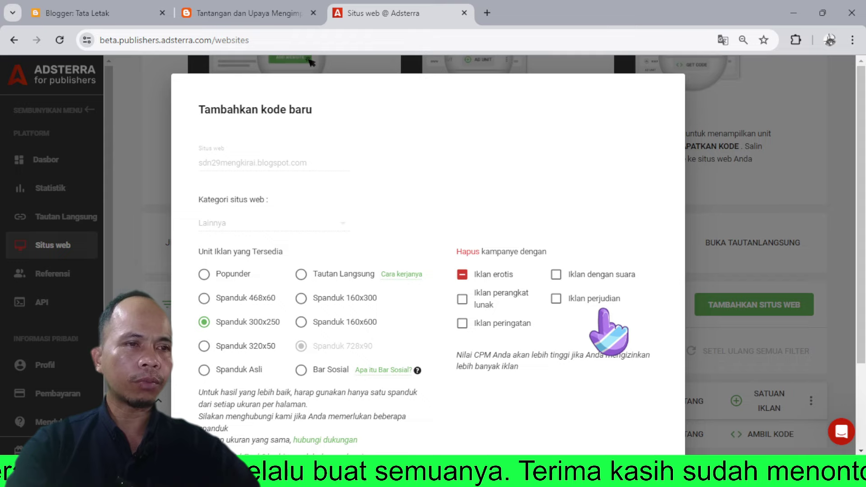
left_click(556, 299)
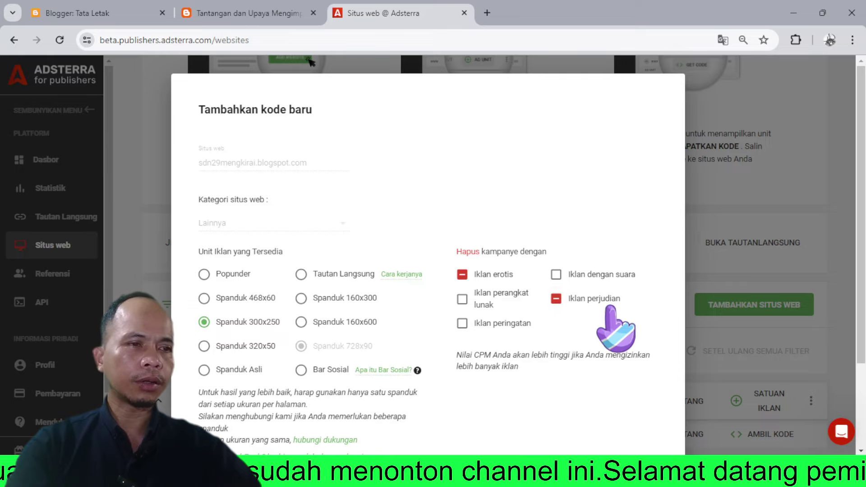
scroll(658, 366, "down", 2)
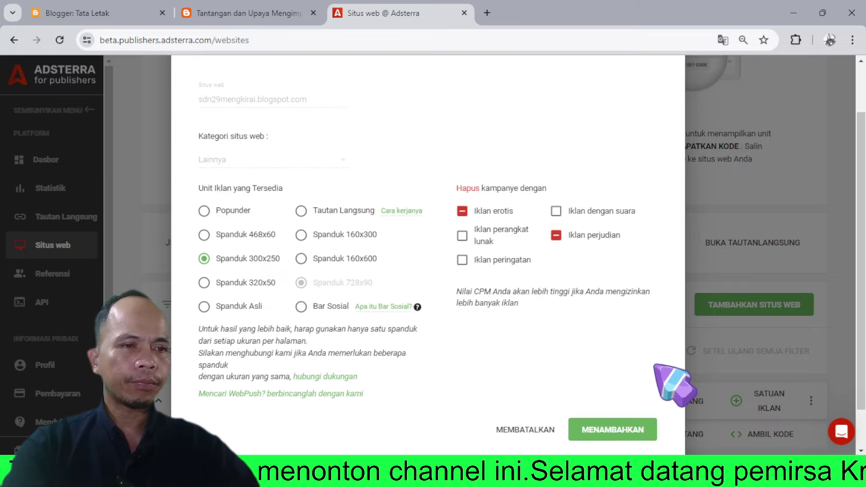
left_click(641, 428)
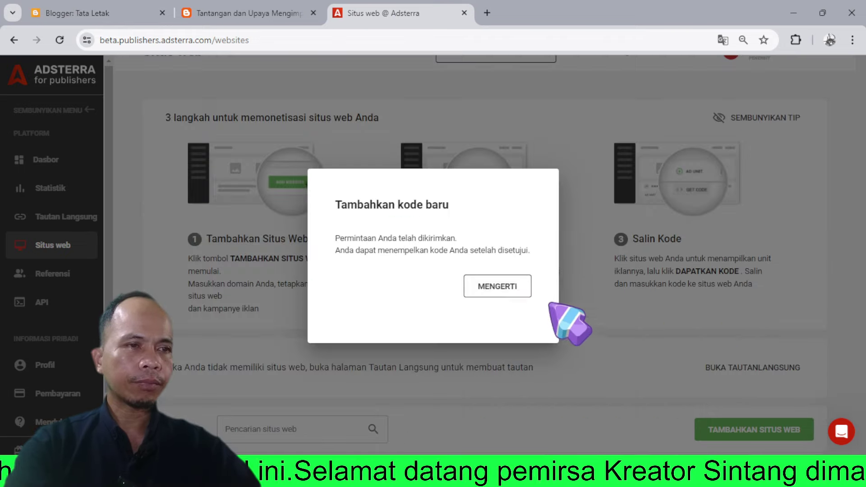
left_click(514, 289)
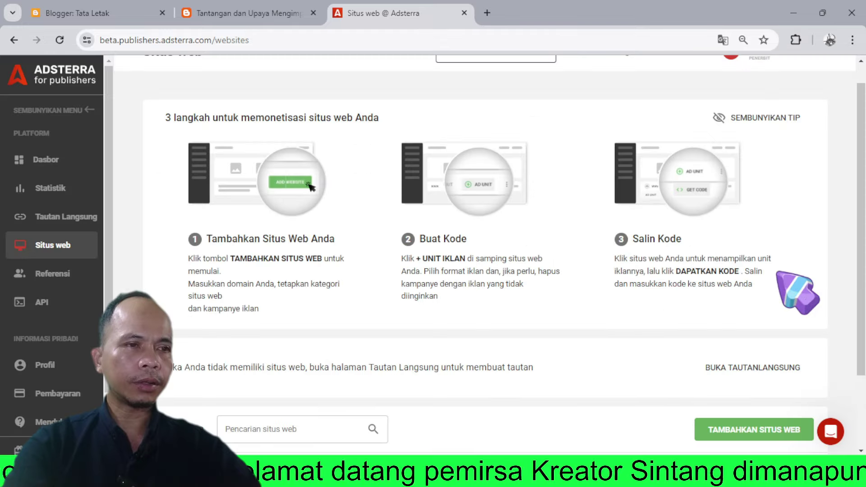
Check the new Spanduk 300x250 unit's status, reload the websites page, and copy the unit's banner code.
scroll(485, 252, "down", 2)
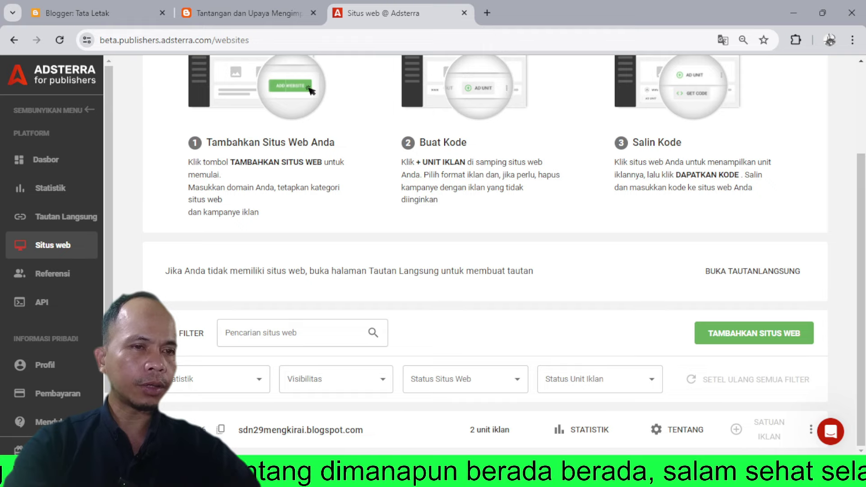
scroll(606, 316, "down", 1)
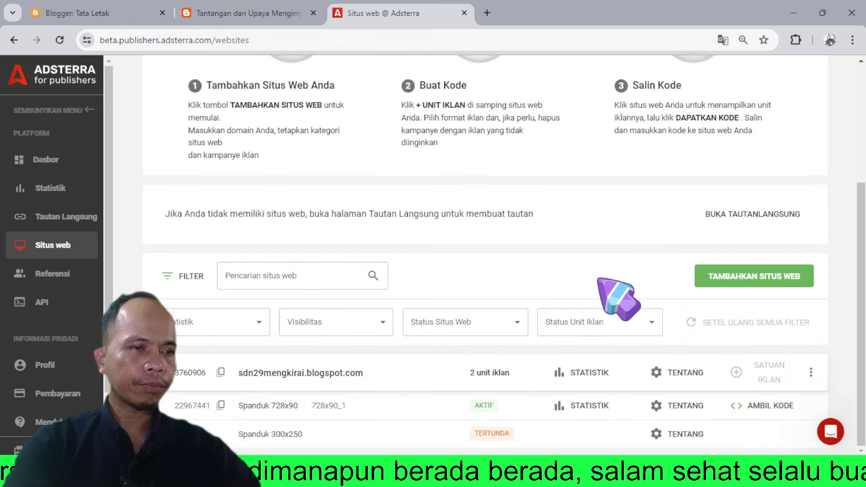
scroll(425, 386, "up", 4)
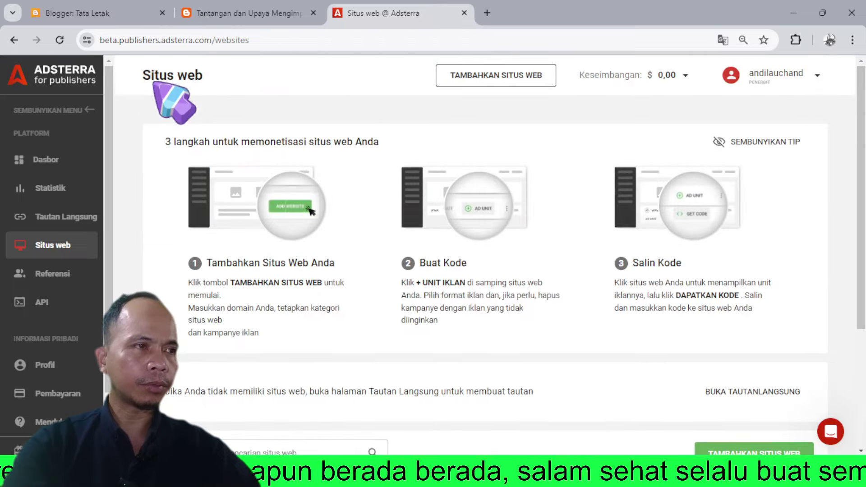
left_click(59, 39)
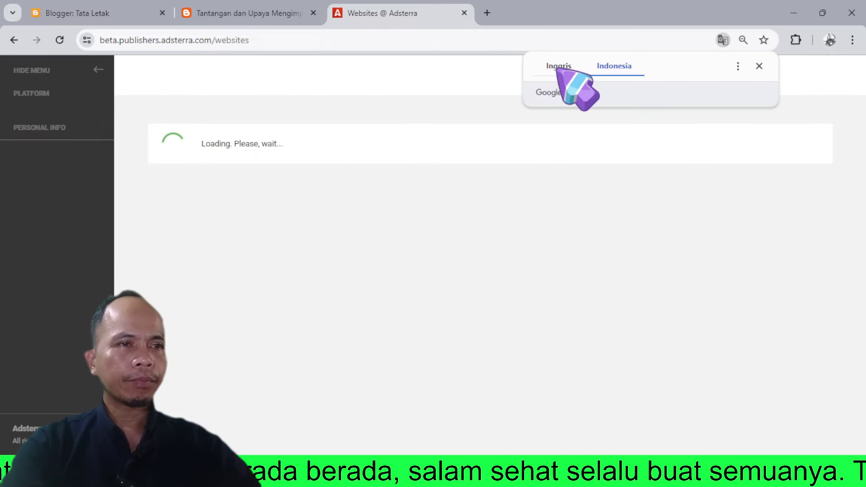
scroll(573, 181, "down", 3)
left_click(430, 430)
scroll(639, 281, "down", 2)
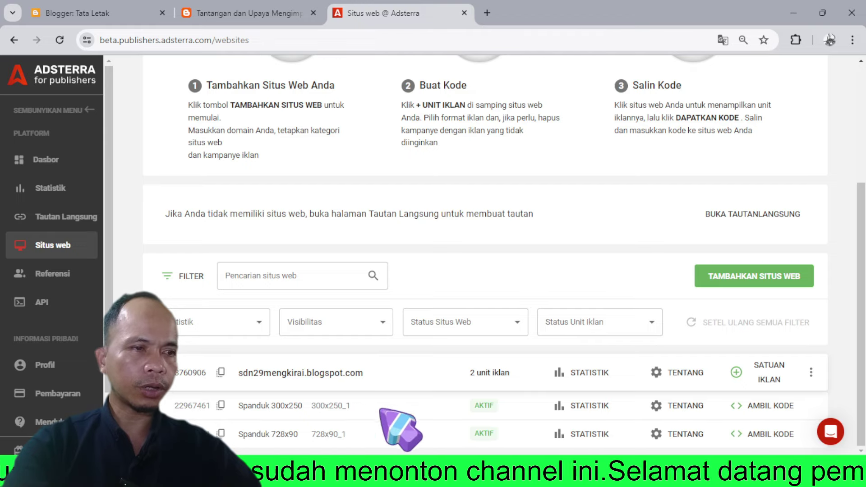
left_click(780, 405)
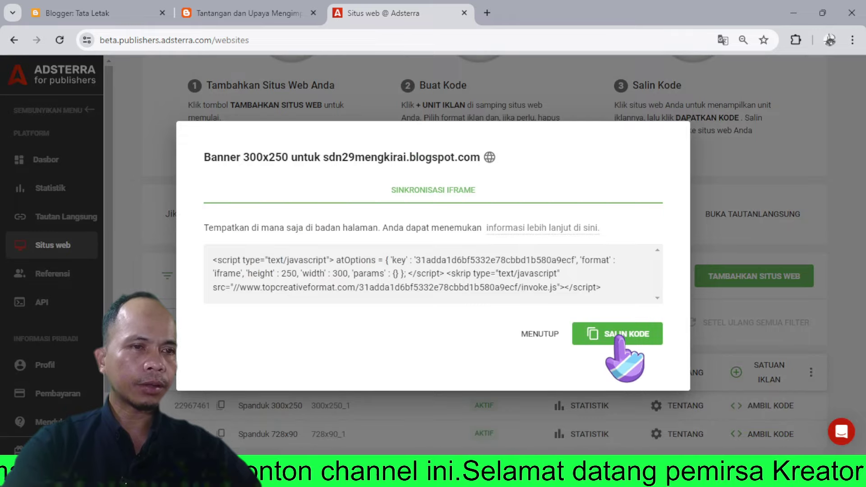
left_click(619, 339)
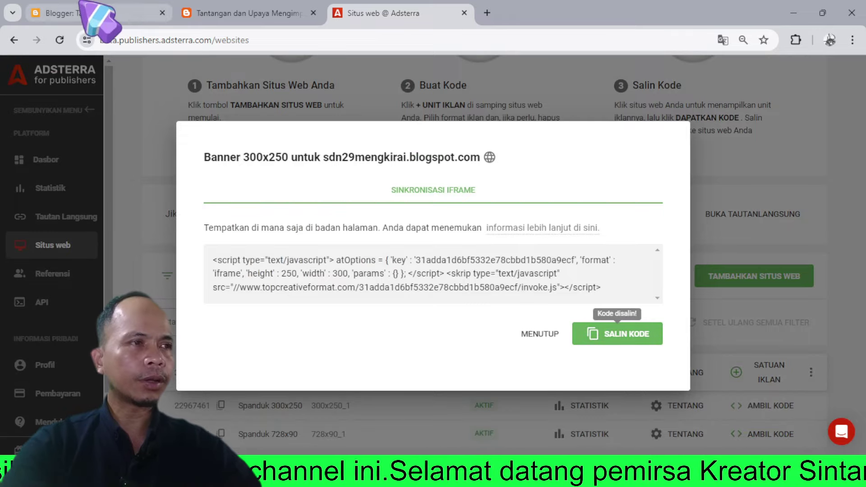
Switch to the Blogger layout, paste the 300x250 banner code as the content of the Iklan Tengah Artikel 1 widget, and save it.
left_click(109, 14)
scroll(737, 247, "down", 7)
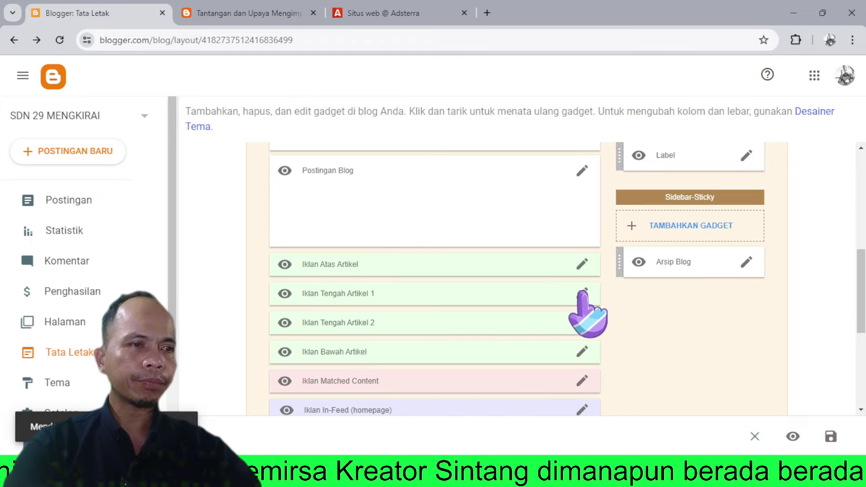
left_click(582, 294)
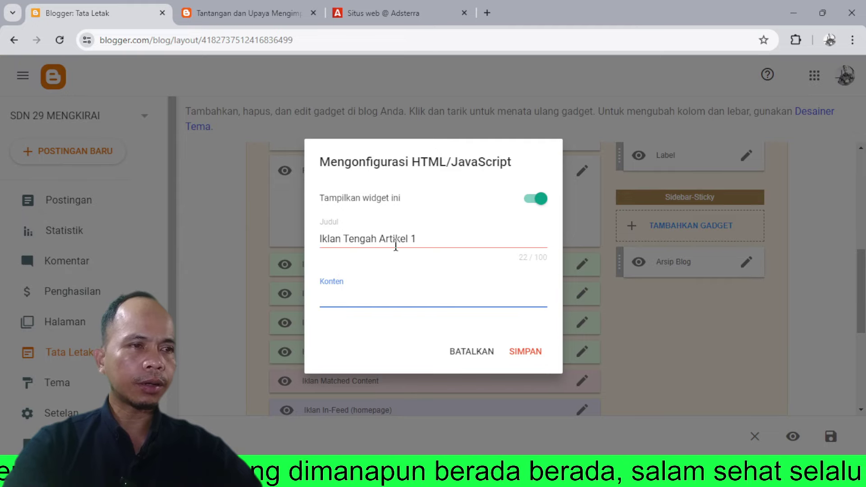
type("<script type=\"text/javascript\"> \tatOptions = { \t\t'key' : '31adda1d6bf5332e78cbbd1b580a9ecf', \t\t'format' : 'iframe', \t\t'height' : 250, \t\t'width' : 300, \t\t'params' : {} \t}; </script> <script type=\"text/javascript\" src=\"//www.topcreativeformat.com/31adda1d6bf5332e78cbbd1b580a9ecf/invoke.js\"></script>")
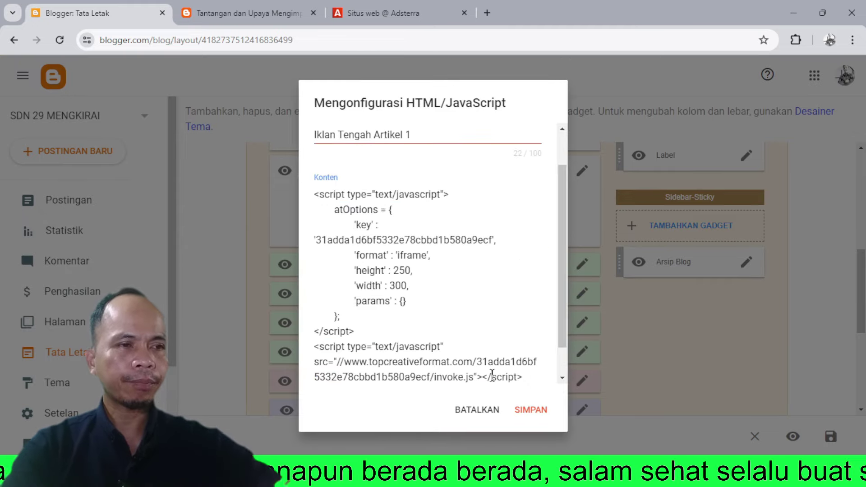
left_click(532, 411)
Paste the 300x250 banner code as the content of the Iklan In-Feed (homepage) widget and save it.
left_click(582, 347)
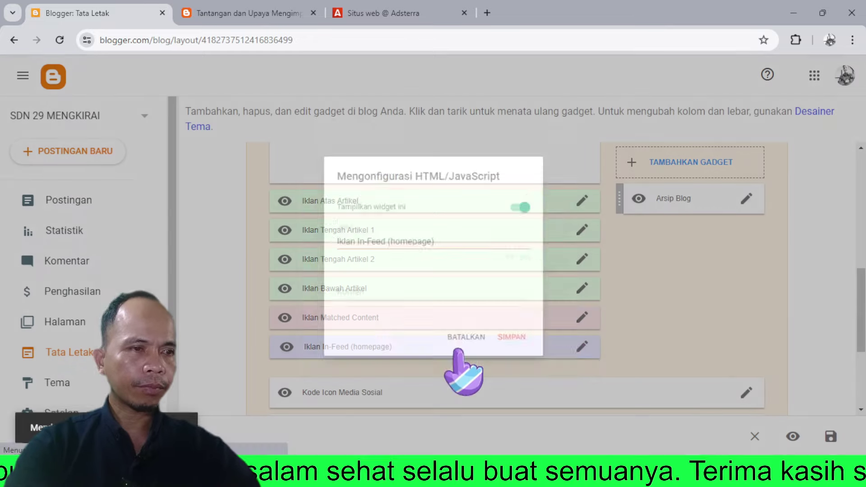
type("<script type=\"text/javascript\"> \tatOptions = { \t\t'key' : '31adda1d6bf5332e78cbbd1b580a9ecf', \t\t'format' : 'iframe', \t\t'height' : 250, \t\t'width' : 300, \t\t'params' : {} \t}; </script> <script type=\"text/javascript\" src=\"//www.topcreativeformat.com/31adda1d6bf5332e78cbbd1b580a9ecf/invoke.js\"></script>")
left_click(526, 412)
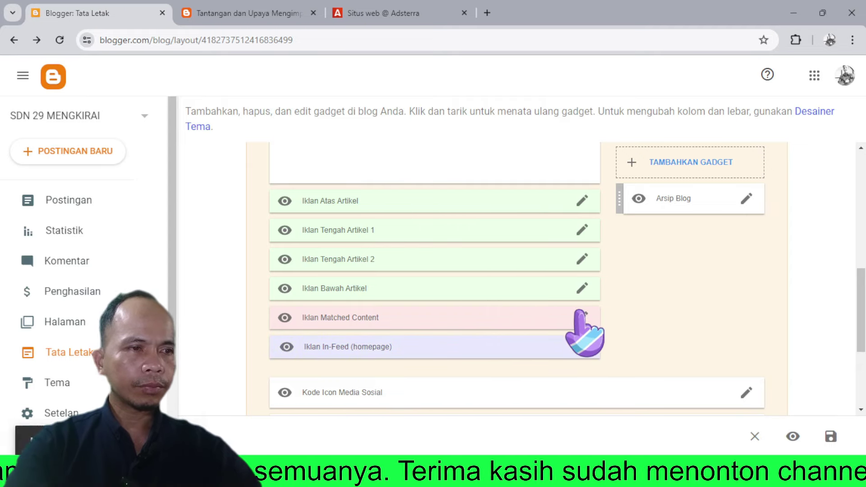
Paste the 300x250 banner code into the Iklan Matched Content widget, save it, and save the blog layout.
left_click(582, 317)
left_click(372, 297)
key("ctrl+v")
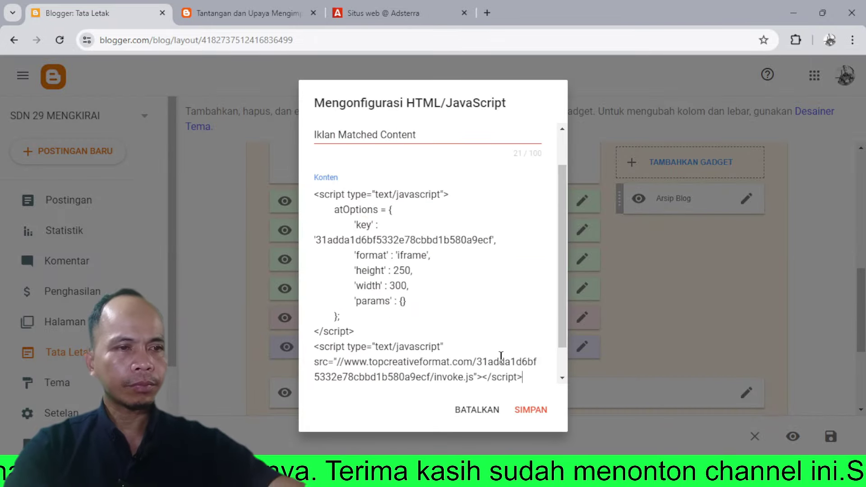
left_click(528, 410)
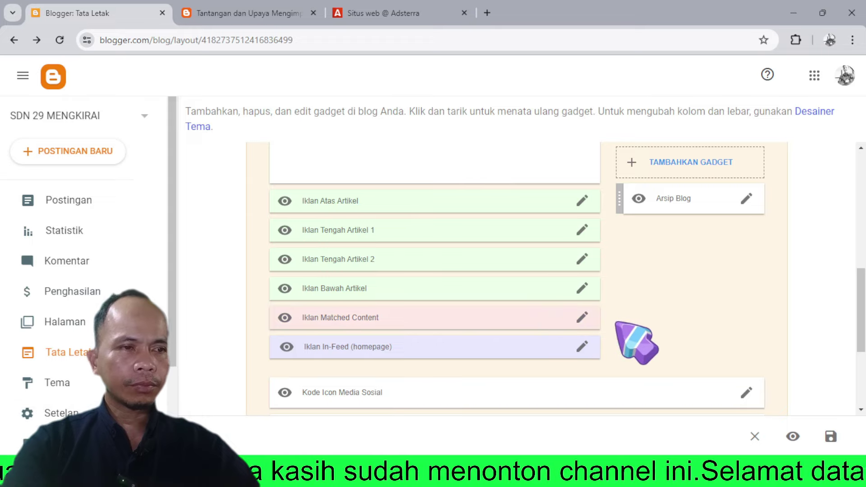
left_click(830, 435)
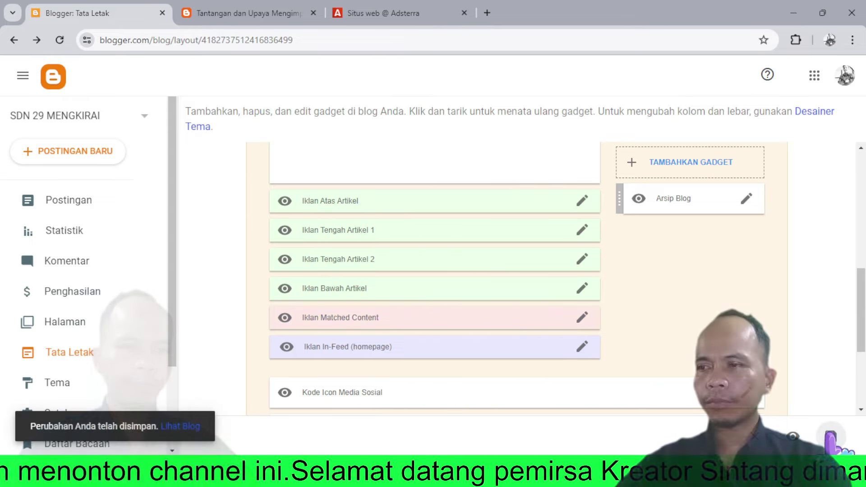
Reload the Kurikumum Merdeka post on the blog and check the banner ads at its head and within the article text.
left_click(246, 13)
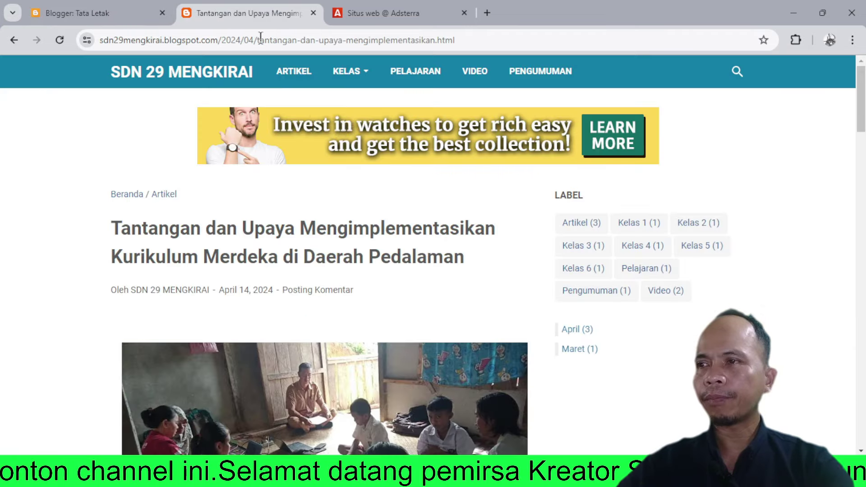
left_click(59, 40)
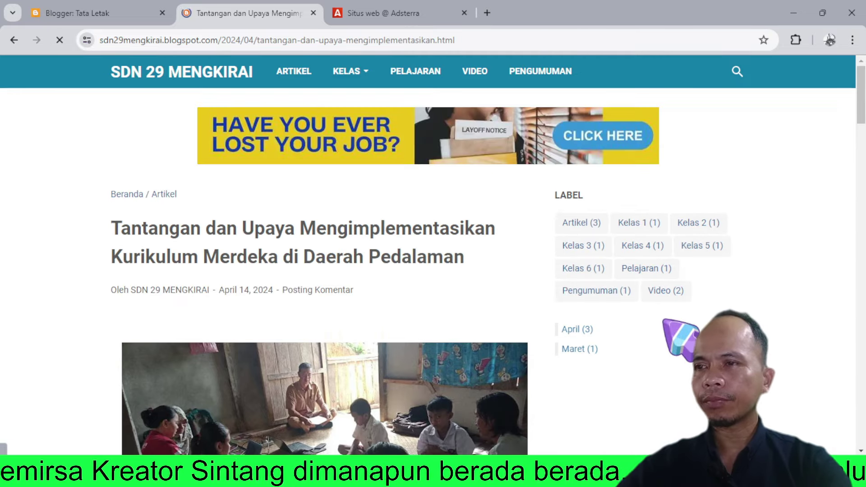
scroll(570, 321, "down", 3)
scroll(569, 322, "down", 12)
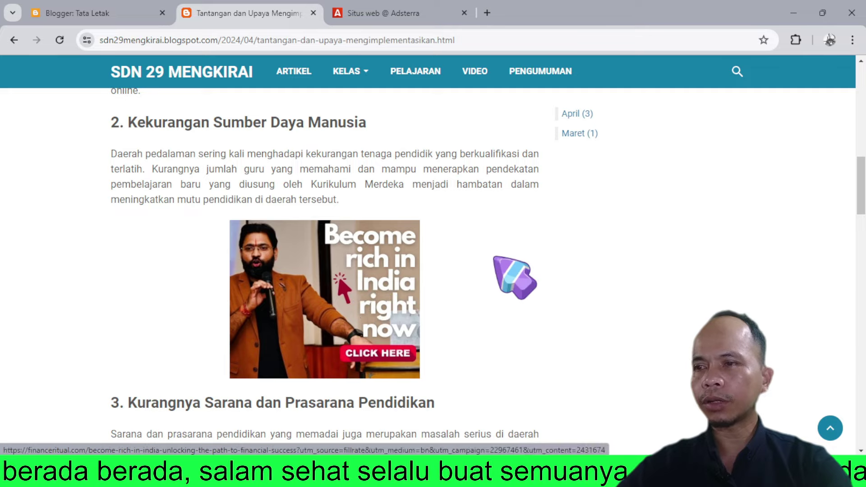
scroll(603, 276, "up", 5)
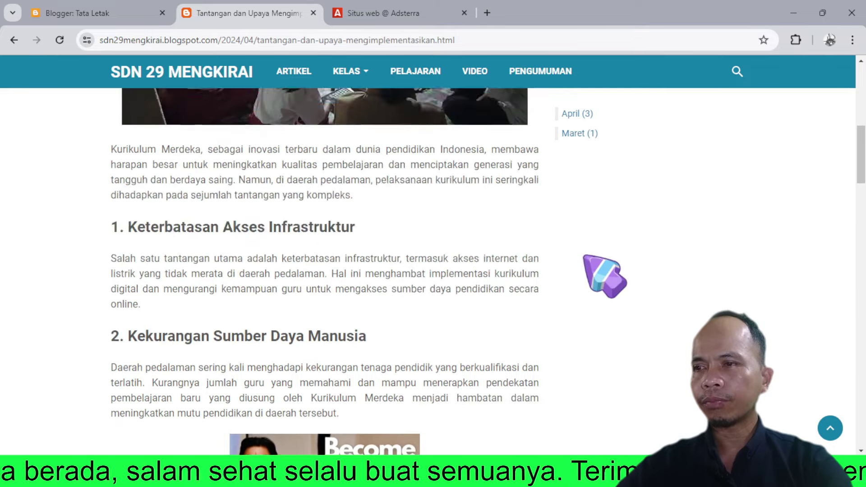
scroll(586, 257, "up", 5)
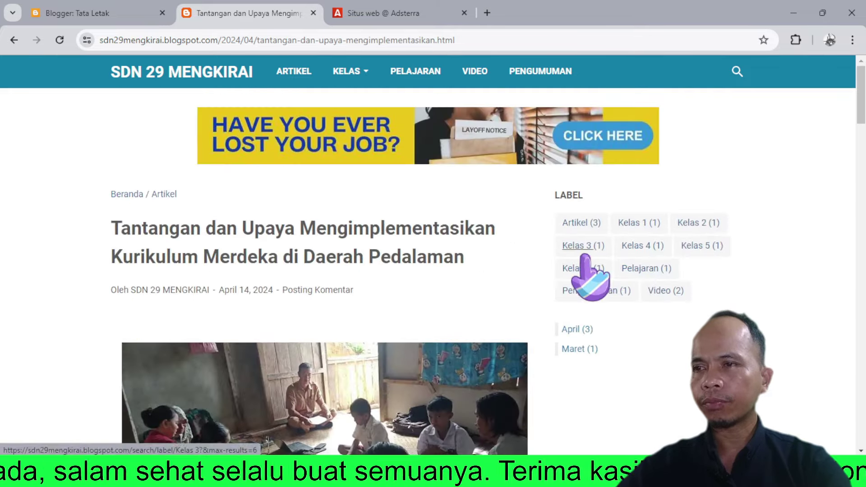
scroll(589, 276, "down", 8)
scroll(494, 242, "up", 3)
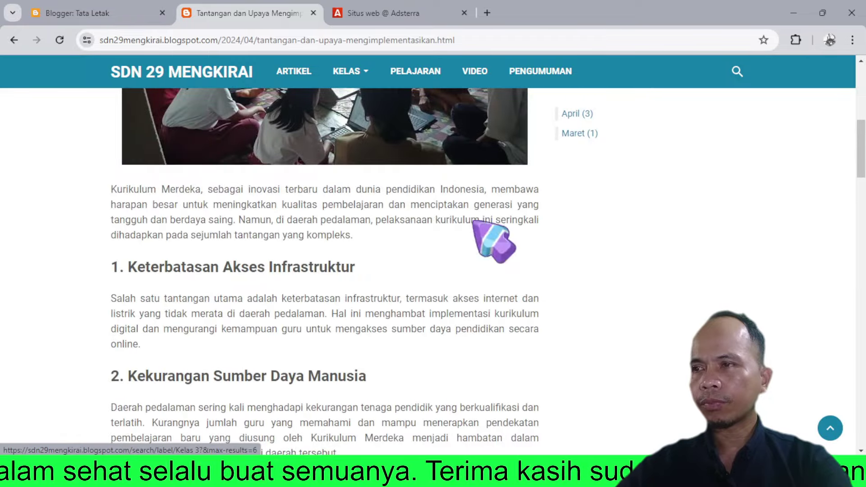
Open the SDN 29 MENGKIRAI homepage and check the header banner and the in-feed ad among the latest posts.
left_click(156, 72)
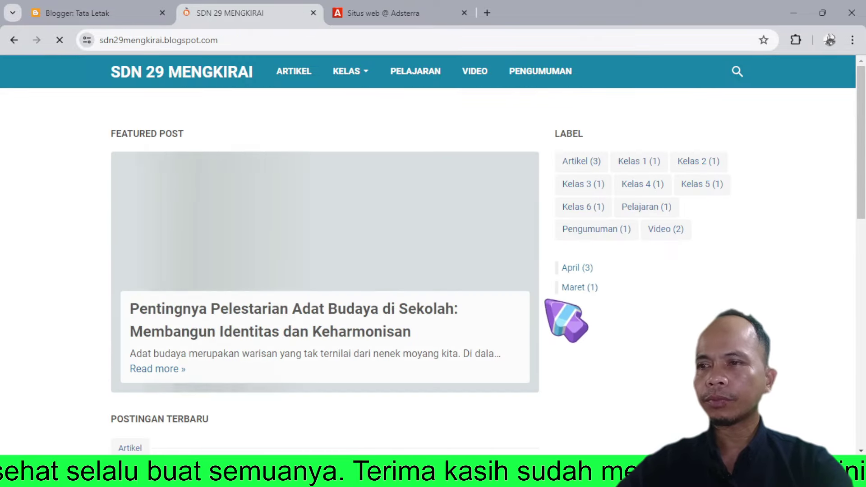
scroll(546, 302, "down", 4)
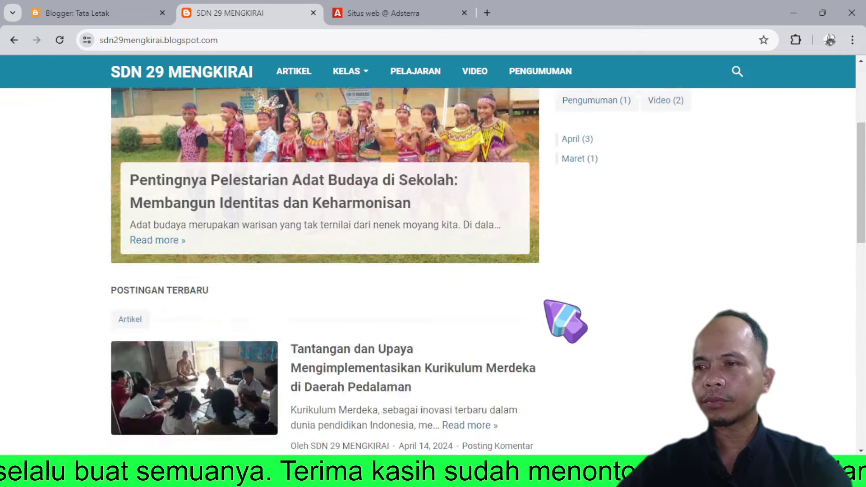
scroll(545, 301, "down", 12)
scroll(539, 301, "up", 1)
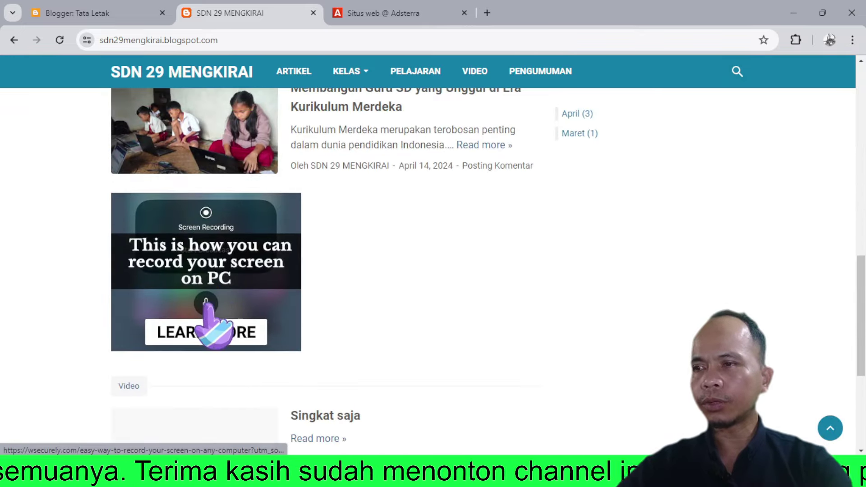
scroll(206, 303, "up", 14)
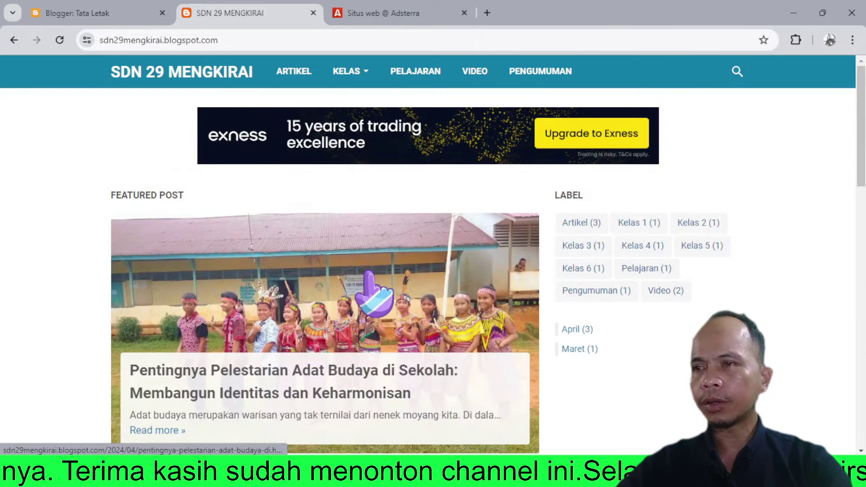
scroll(415, 232, "down", 8)
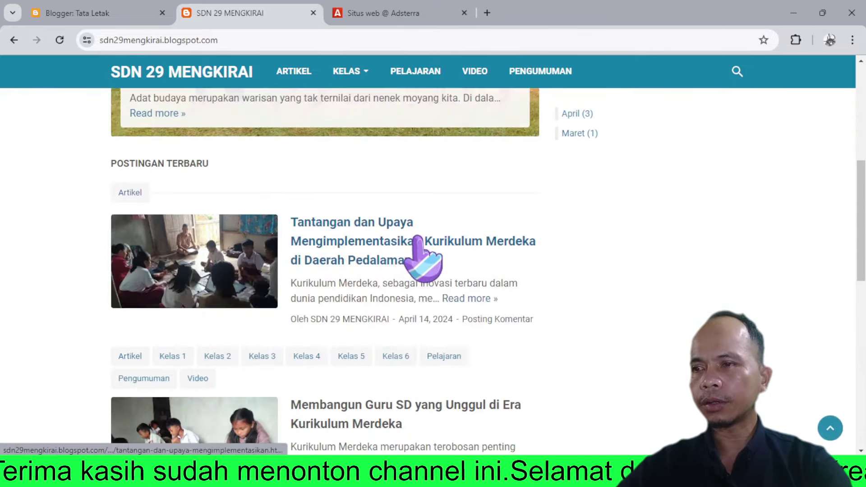
scroll(419, 244, "up", 8)
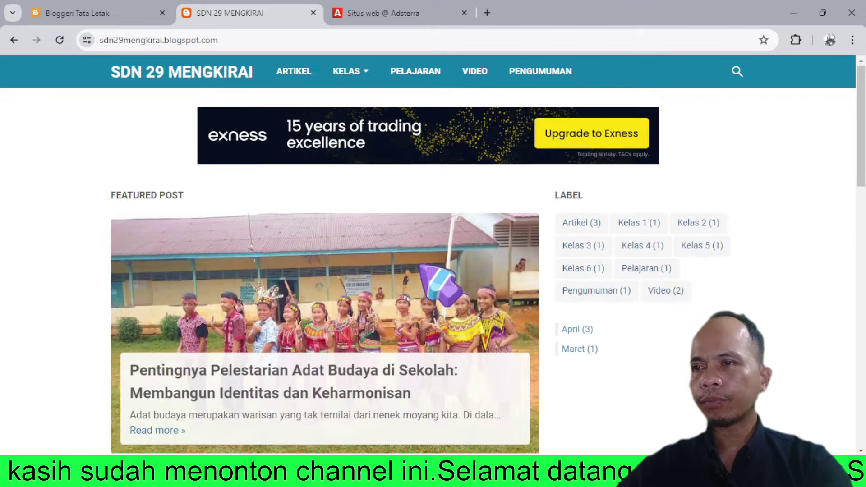